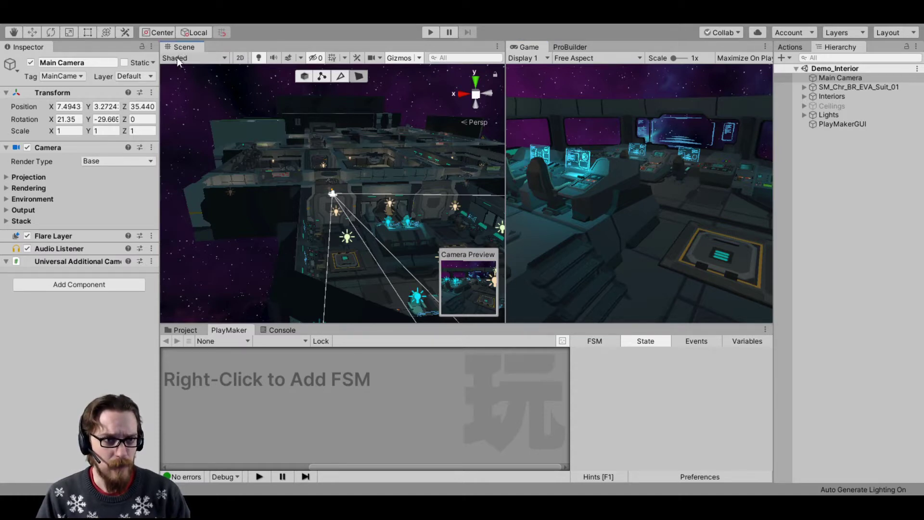
- Explore the spaceship interior and its corridors in a maximized Scene view with gizmos hidden, then restore the layout
{"action": "key", "text": "shift+space"}
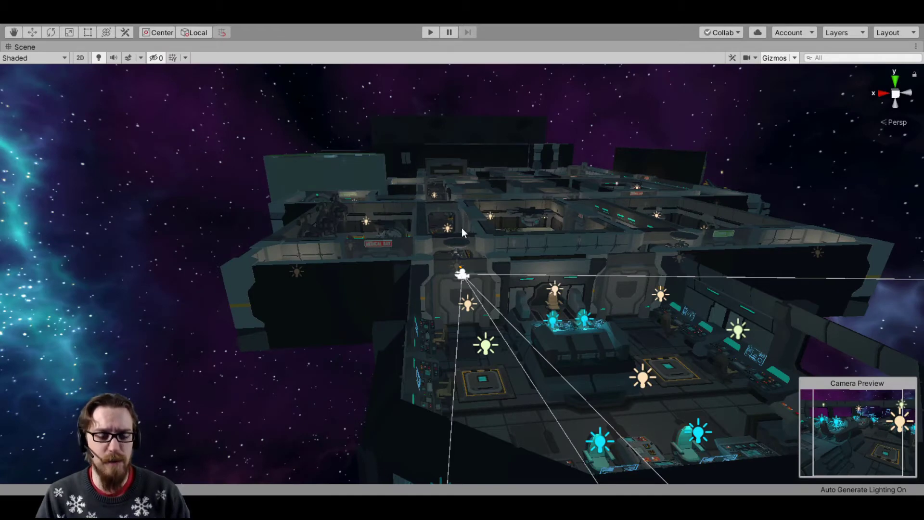
{"action": "mouse_move", "coordinate": [461, 227]}
{"action": "left_mouse_down", "text": "alt"}
{"action": "mouse_move", "coordinate": [425, 244]}
{"action": "mouse_move", "coordinate": [460, 231]}
{"action": "left_mouse_up", "text": "alt"}
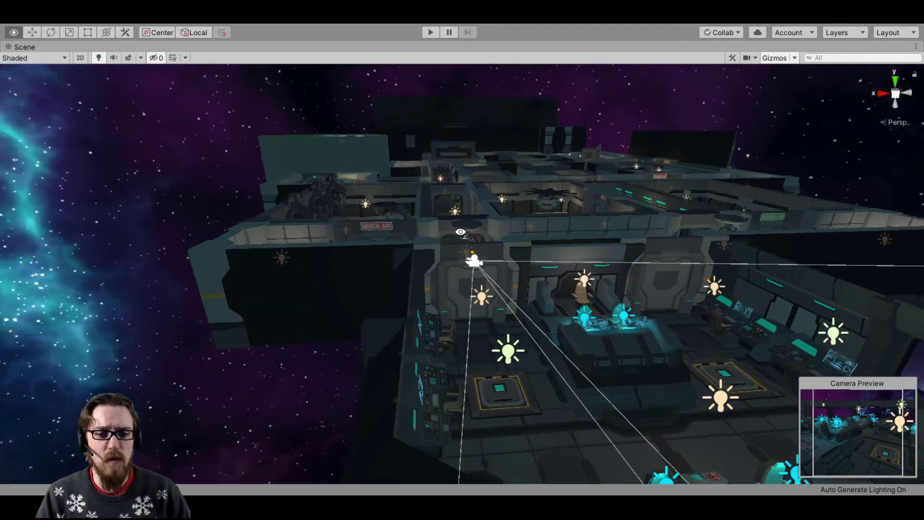
{"action": "key", "text": "w"}
{"action": "right_click_drag", "start_coordinate": [461, 232], "coordinate": [789, 258]}
{"action": "key", "text": "w"}
{"action": "key", "text": "e"}
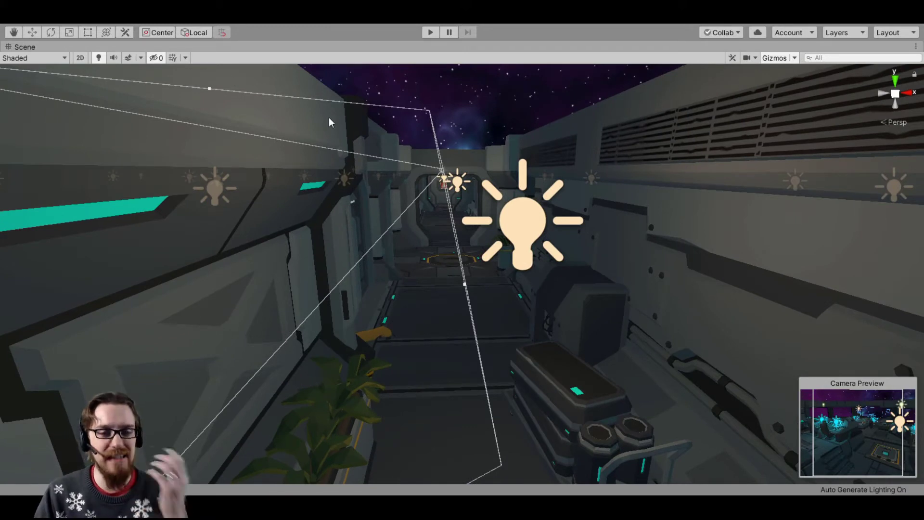
{"action": "left_click", "coordinate": [773, 58]}
{"action": "key", "text": "w"}
{"action": "right_click_drag", "start_coordinate": [616, 176], "coordinate": [598, 152]}
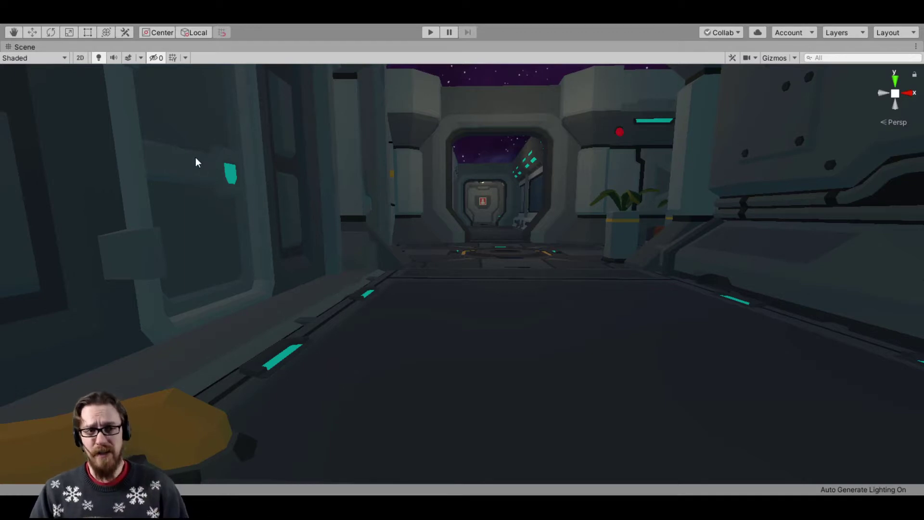
{"action": "key", "text": "shift+space"}
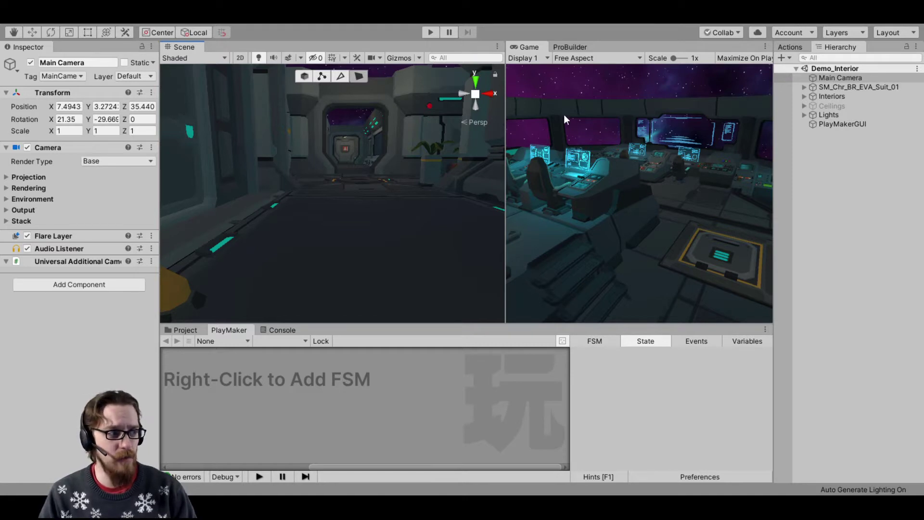
- Locate the Main Camera in the bridge and turn the Scene view gizmos on for a close look at it
{"action": "double_click", "coordinate": [835, 79]}
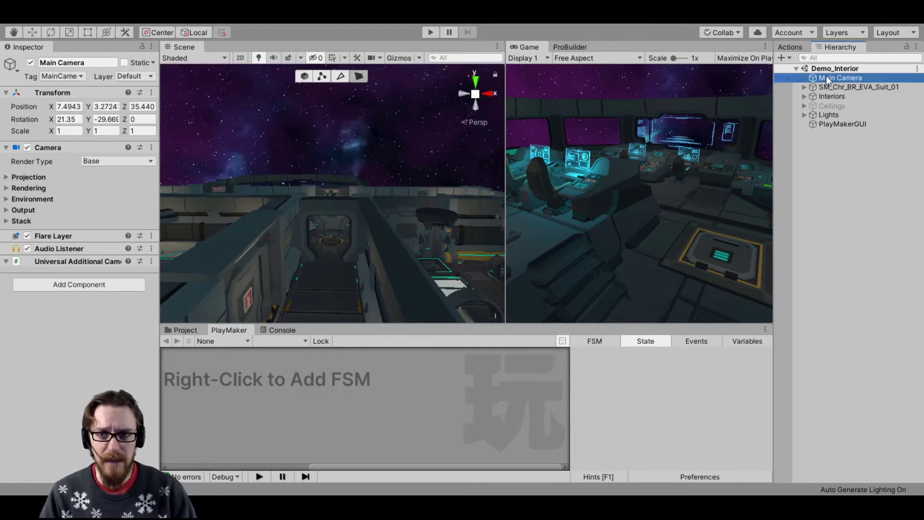
{"action": "left_click_drag", "start_coordinate": [381, 193], "coordinate": [527, 226], "text": "alt"}
{"action": "double_click", "coordinate": [844, 76]}
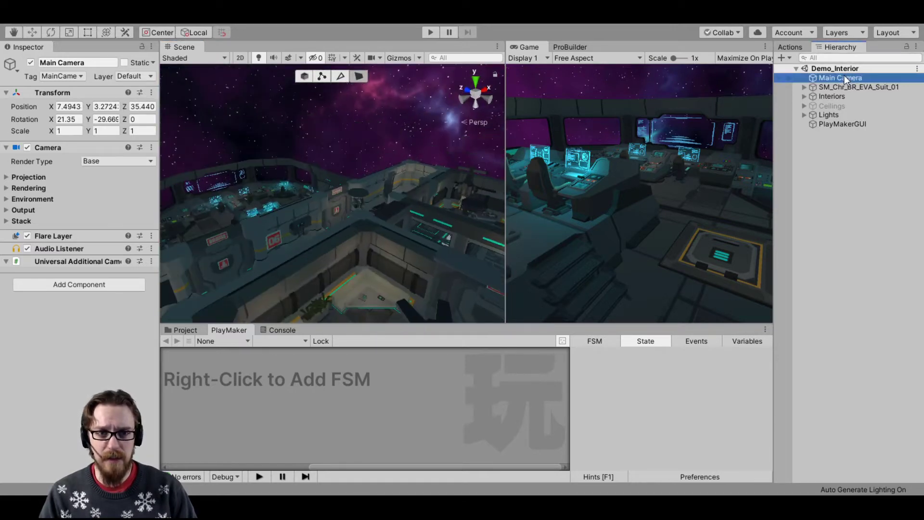
{"action": "left_click", "coordinate": [291, 232]}
{"action": "left_click", "coordinate": [400, 62]}
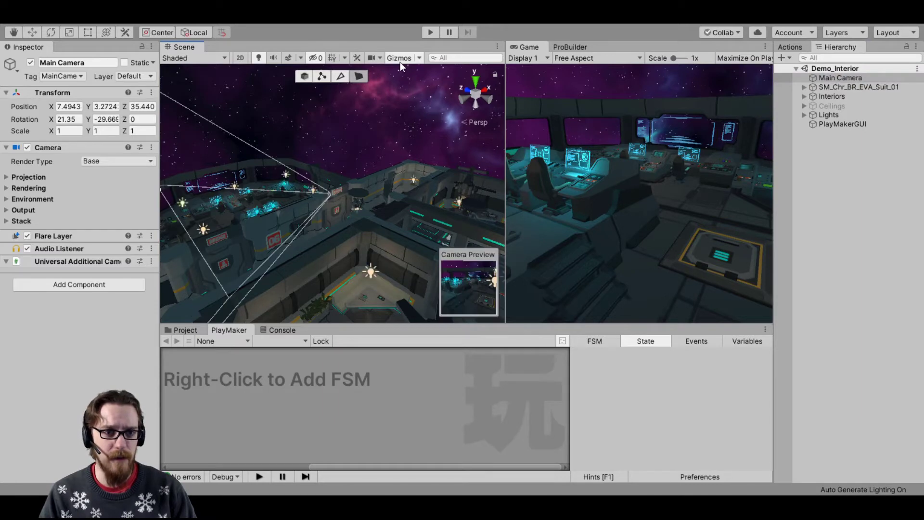
{"action": "key", "text": "w"}
{"action": "right_click_drag", "start_coordinate": [383, 179], "coordinate": [388, 191]}
{"action": "left_click_drag", "start_coordinate": [388, 192], "coordinate": [420, 170], "text": "alt"}
{"action": "left_click_drag", "start_coordinate": [327, 172], "coordinate": [532, 154], "text": "alt"}
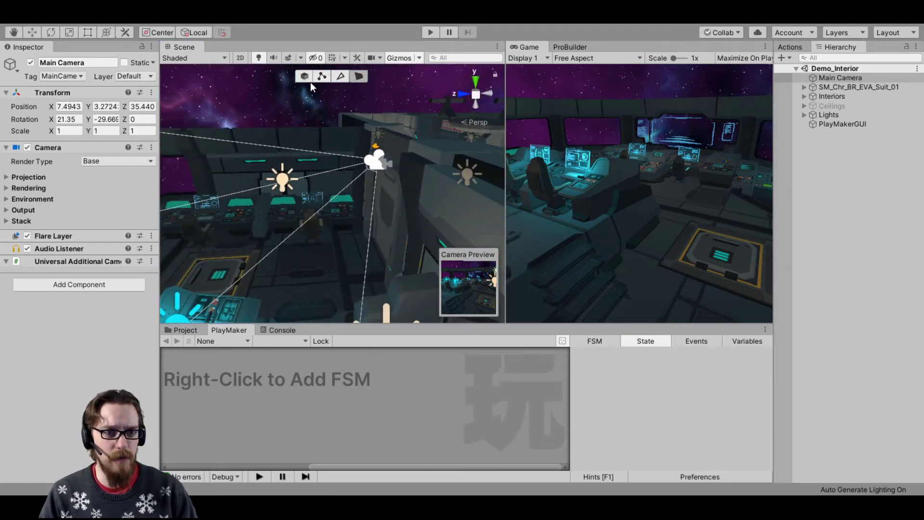
- Set the Main Camera's X and Y rotation to 0
{"action": "key", "text": "w"}
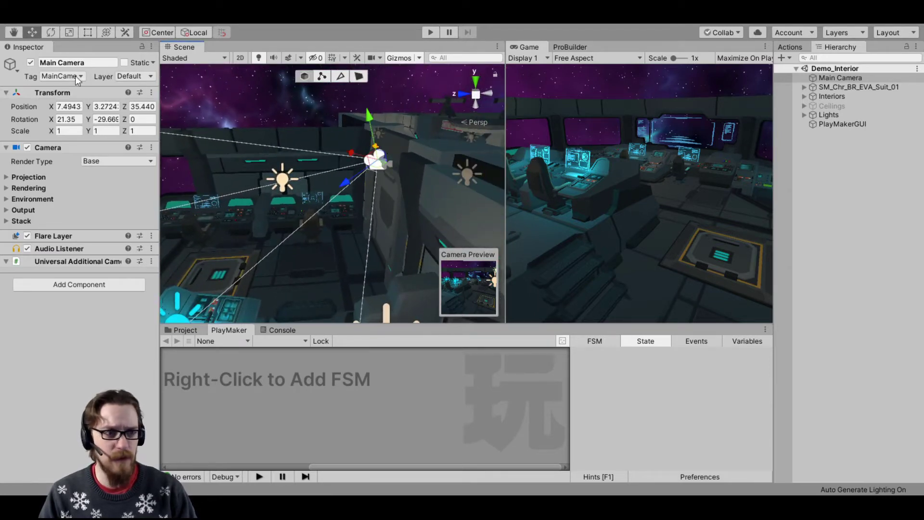
{"action": "left_click", "coordinate": [73, 119]}
{"action": "type", "text": "0"}
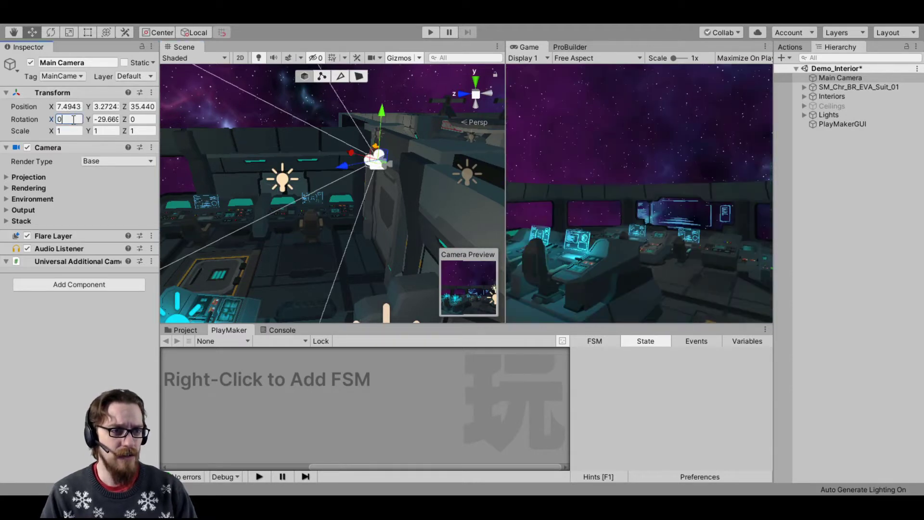
{"action": "key", "text": "Tab"}
{"action": "type", "text": "0"}
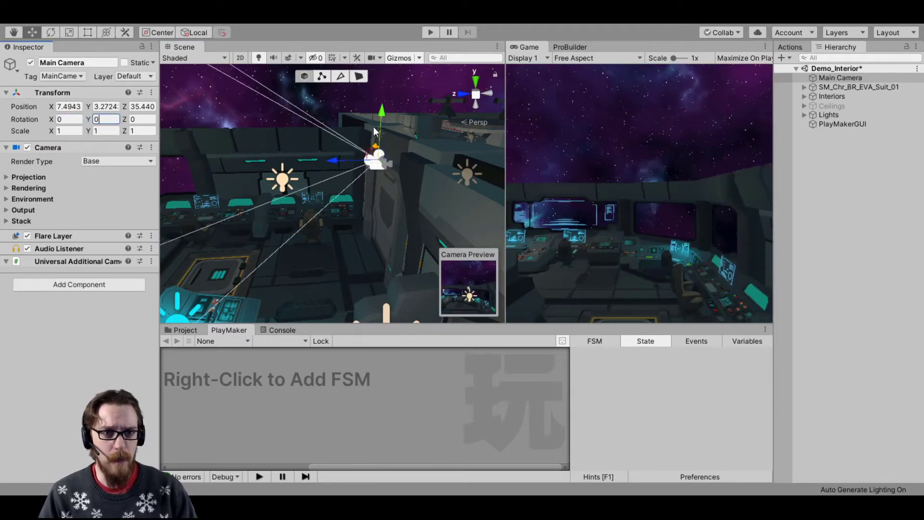
- Try heights of 2 and 1.4 for the Main Camera, and settle on a Y position of 1.8
{"action": "left_click", "coordinate": [100, 107]}
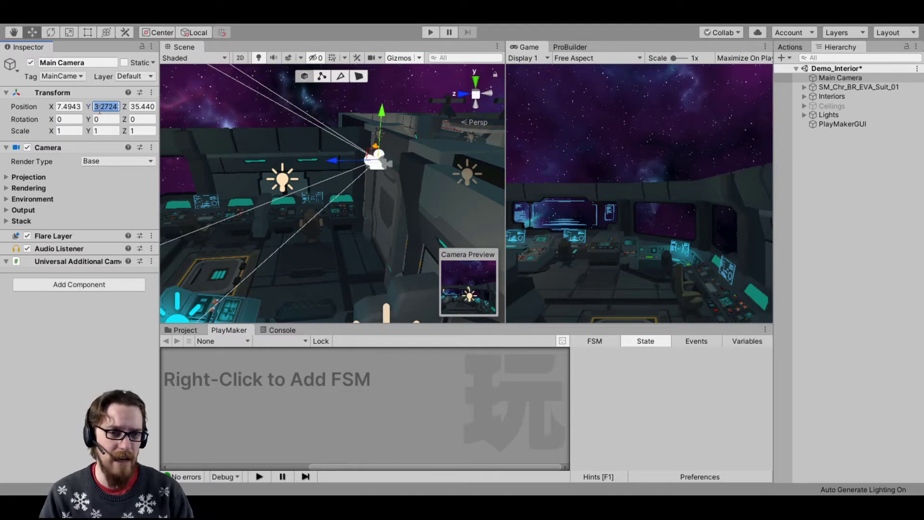
{"action": "type", "text": "2"}
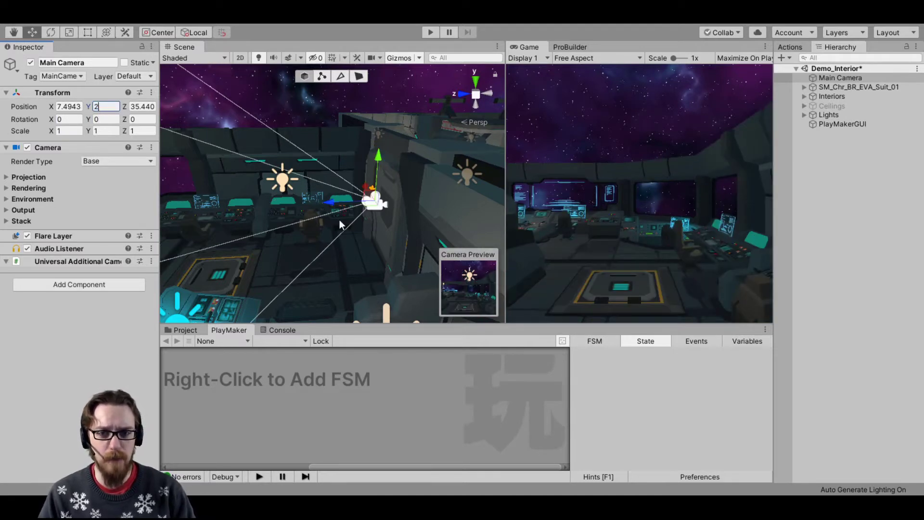
{"action": "left_click", "coordinate": [103, 107]}
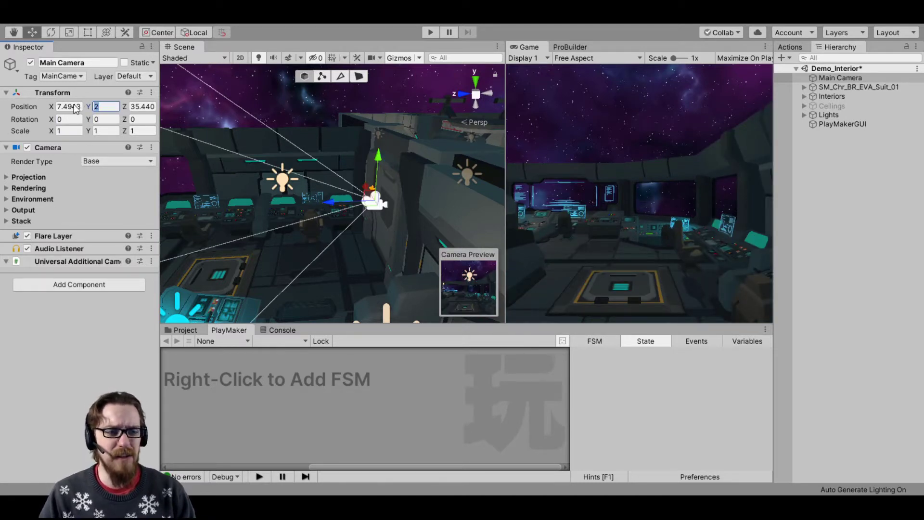
{"action": "type", "text": "1.4"}
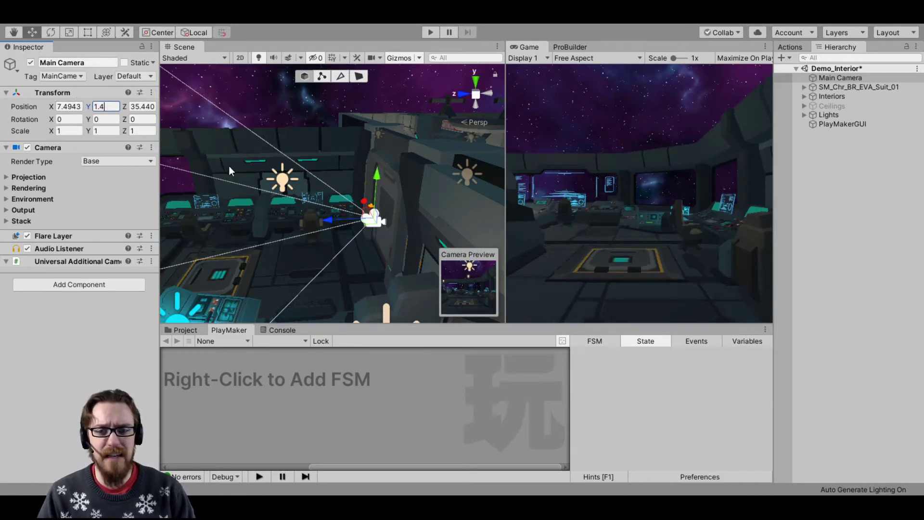
{"action": "left_click_drag", "start_coordinate": [110, 105], "coordinate": [74, 103]}
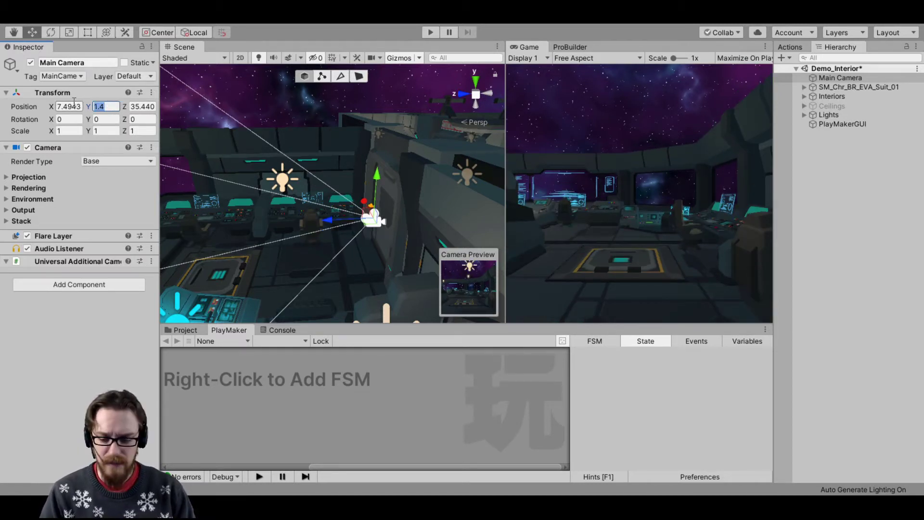
{"action": "type", "text": "1.8"}
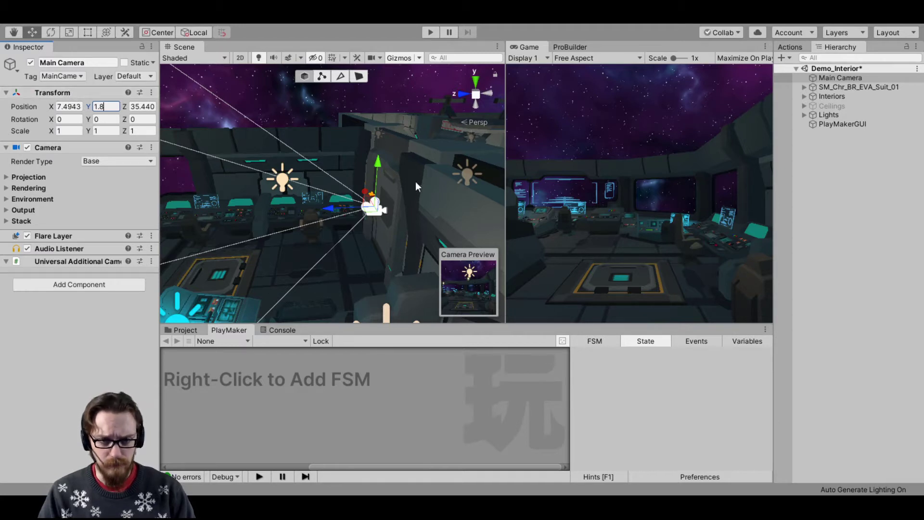
- Deactivate the Main Camera and add a new Camera object to the scene
{"action": "left_click", "coordinate": [835, 78]}
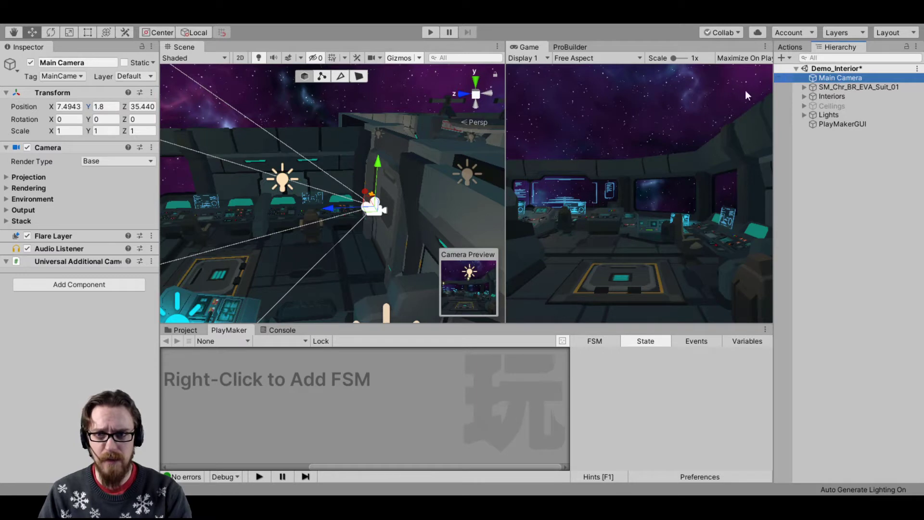
{"action": "key", "text": "alt+shift+a"}
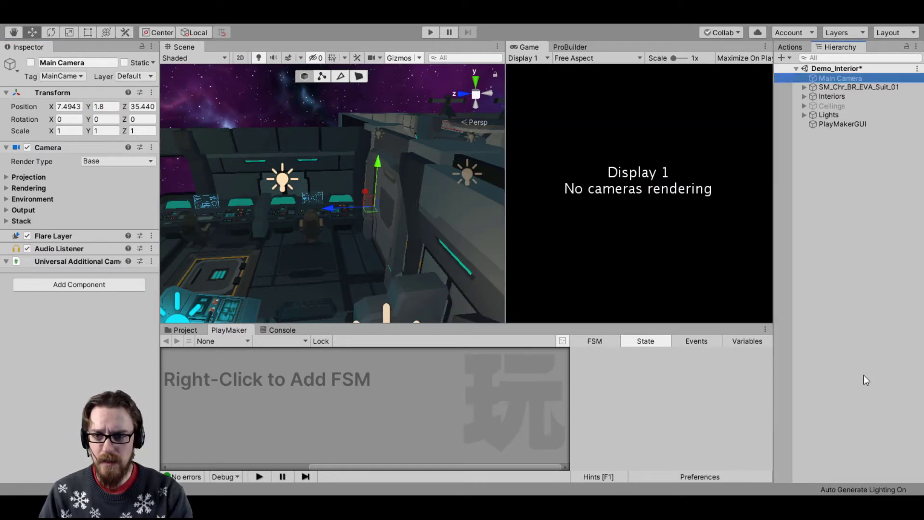
{"action": "left_click", "coordinate": [867, 398]}
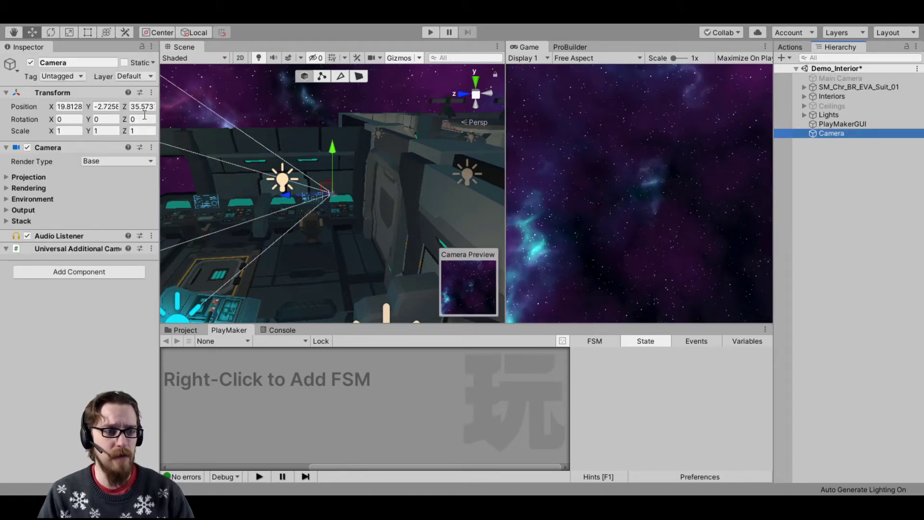
- Place the new Camera at the world origin by setting its position to 0, 0, 0
{"action": "left_click", "coordinate": [67, 106]}
{"action": "type", "text": "0"}
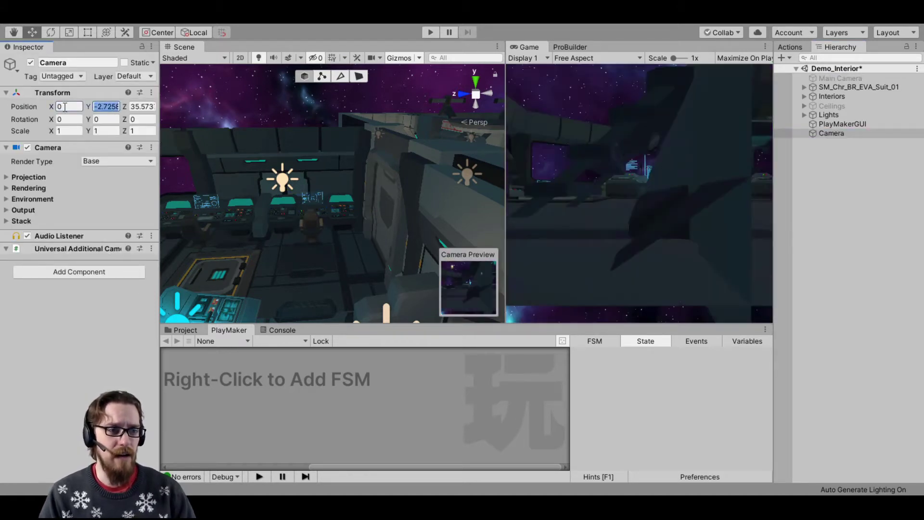
{"action": "key", "text": "Tab"}
{"action": "type", "text": "0"}
{"action": "key", "text": "Tab"}
{"action": "type", "text": "0"}
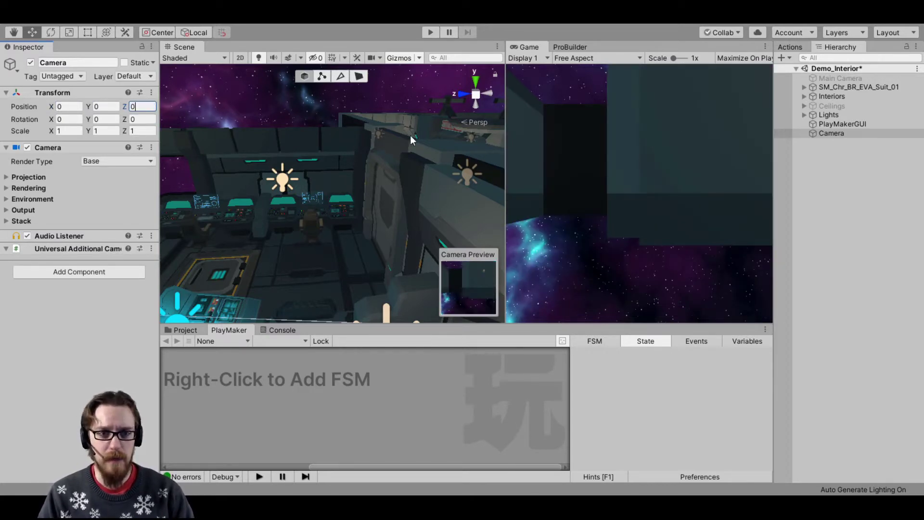
{"action": "left_click", "coordinate": [377, 158]}
{"action": "key", "text": "f"}
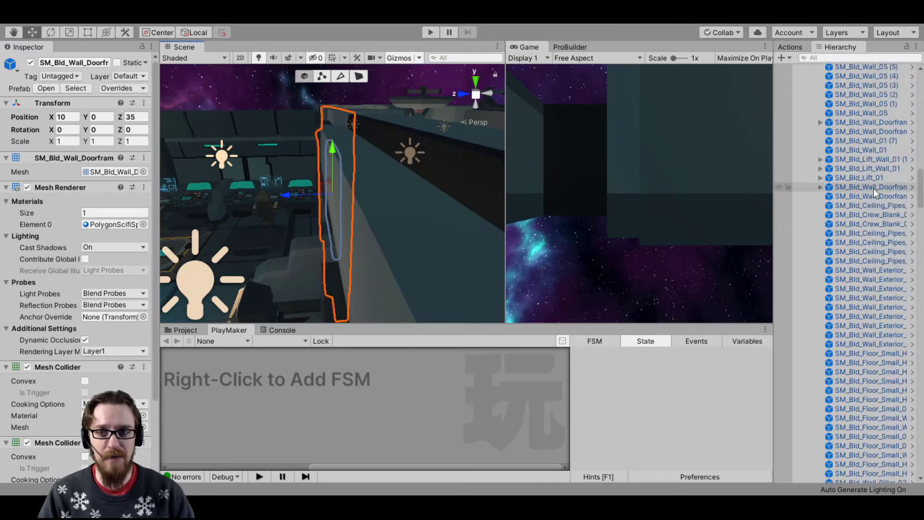
{"action": "scroll", "coordinate": [884, 171], "scroll_direction": "up", "scroll_amount": 12}
{"action": "left_click_drag", "start_coordinate": [920, 163], "coordinate": [918, 89]}
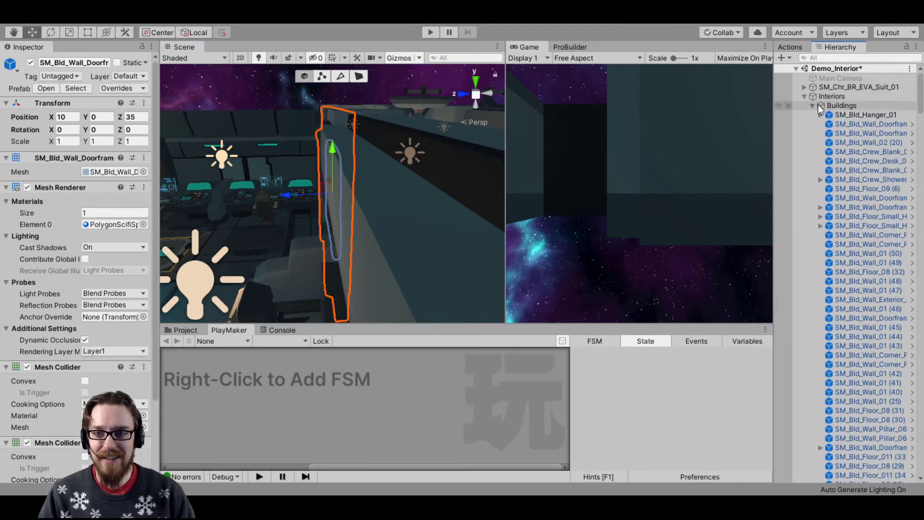
{"action": "left_click", "coordinate": [804, 95]}
{"action": "left_click", "coordinate": [832, 133]}
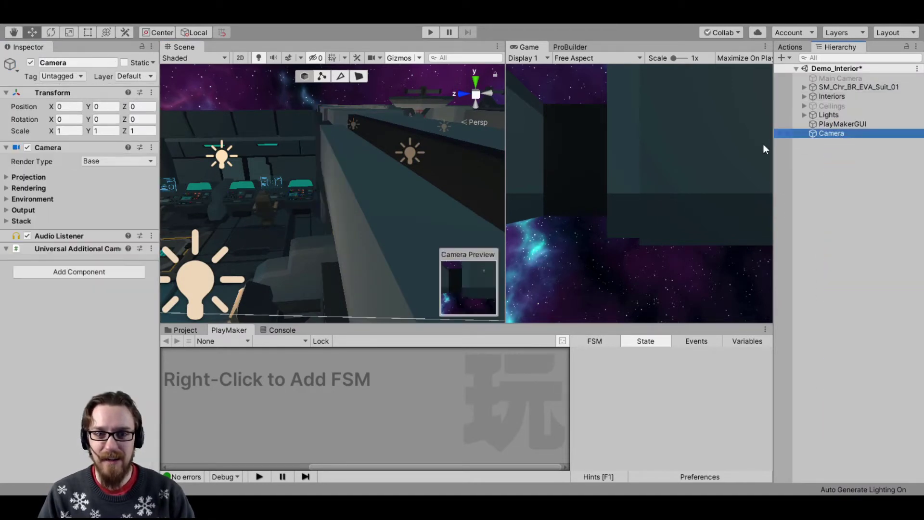
- Move the new Camera along the Z axis to about -7.89, into the open floor in front of the pod
{"action": "key", "text": "f"}
{"action": "left_click_drag", "start_coordinate": [418, 186], "coordinate": [391, 212], "text": "alt"}
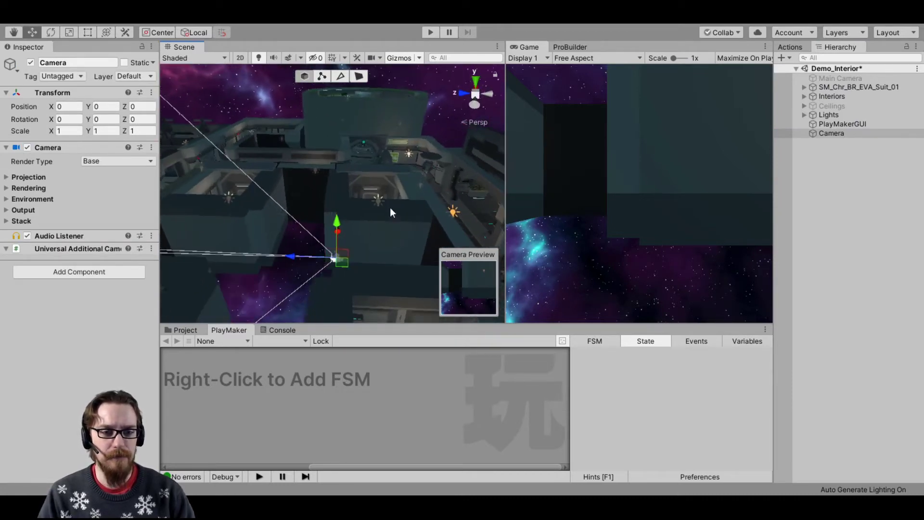
{"action": "left_click_drag", "start_coordinate": [298, 256], "coordinate": [361, 231]}
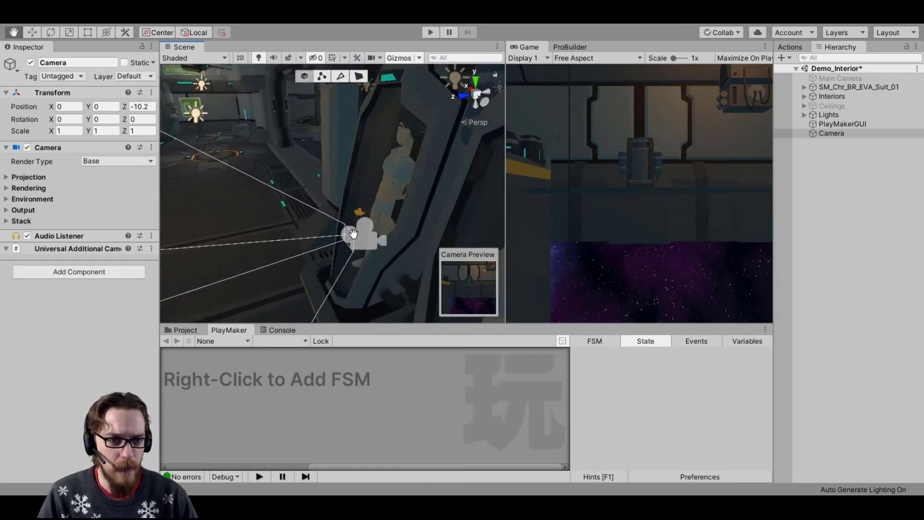
{"action": "left_click", "coordinate": [827, 133]}
{"action": "left_click", "coordinate": [35, 31]}
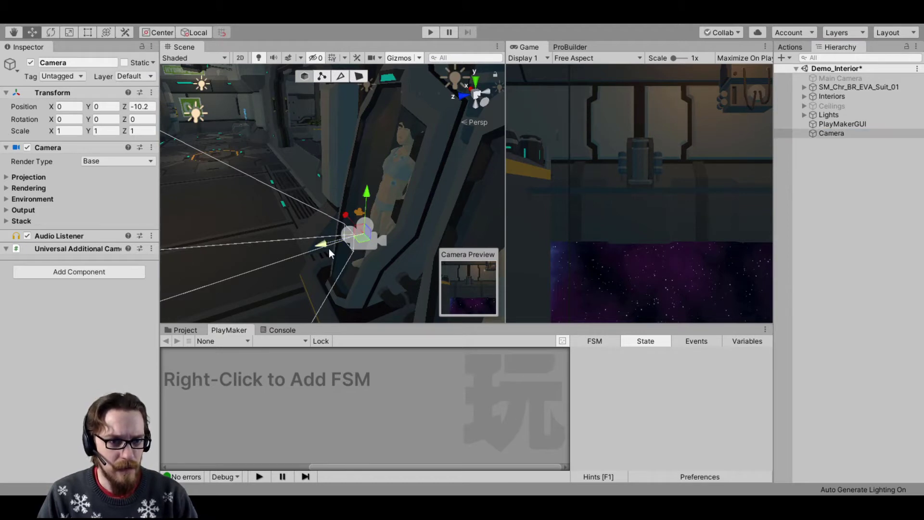
{"action": "left_click_drag", "start_coordinate": [328, 248], "coordinate": [235, 264]}
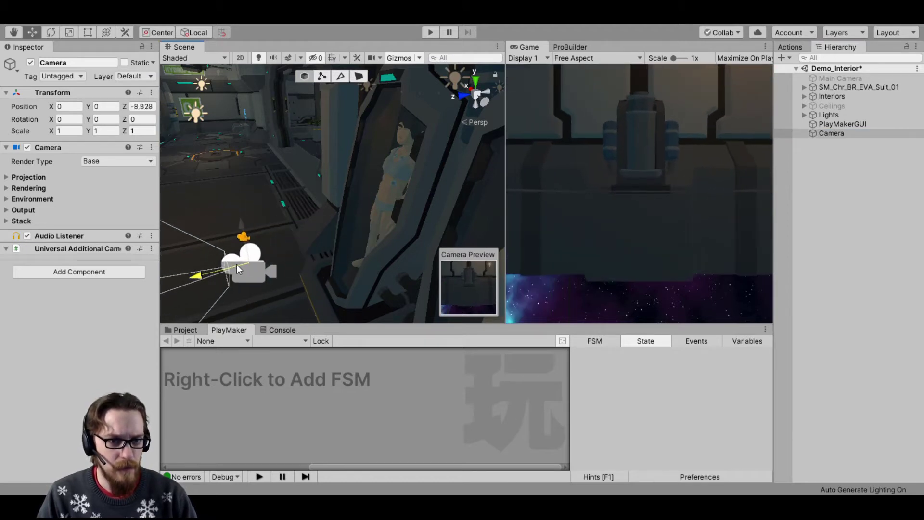
- Set the Camera's Y position to 1.6 and move it along X to about 7.56 so it looks down the corridor
{"action": "left_click", "coordinate": [109, 107]}
{"action": "type", "text": "1"}
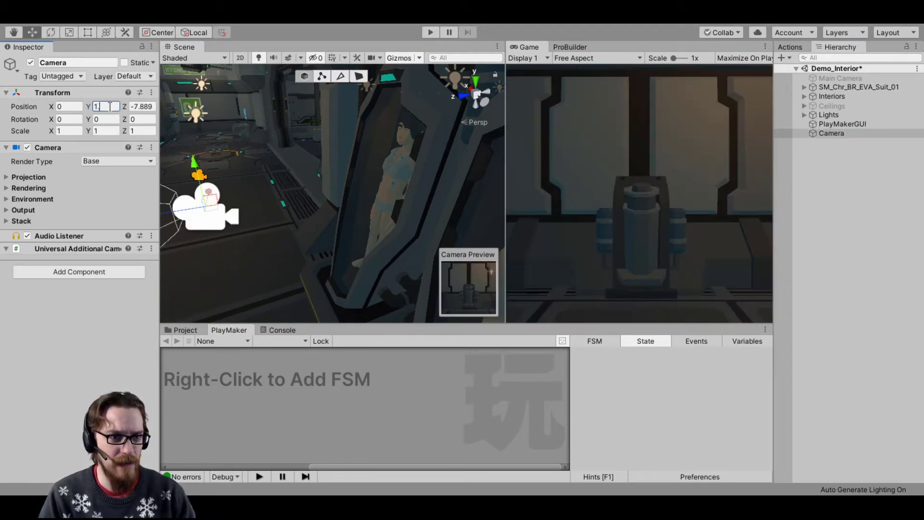
{"action": "type", "text": ".6"}
{"action": "right_click_drag", "start_coordinate": [279, 119], "coordinate": [170, 117]}
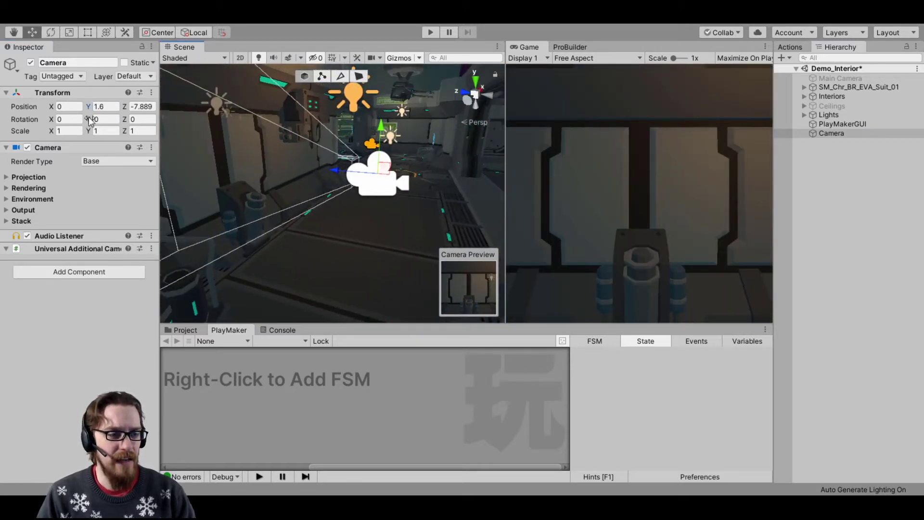
{"action": "right_click_drag", "start_coordinate": [464, 169], "coordinate": [439, 186]}
{"action": "left_click_drag", "start_coordinate": [439, 186], "coordinate": [896, 129], "text": "alt"}
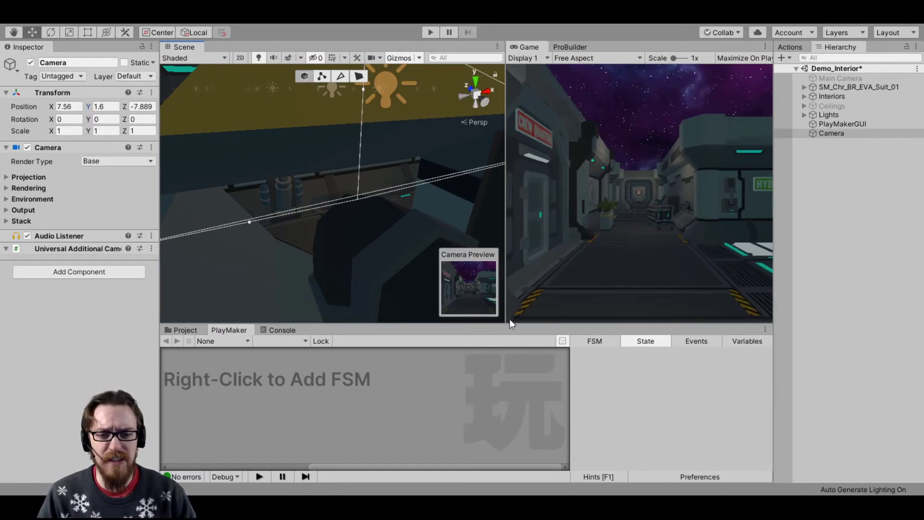
- Enlarge the lower editor area and show the PlayMaker editor in it
{"action": "left_click_drag", "start_coordinate": [511, 323], "coordinate": [511, 221]}
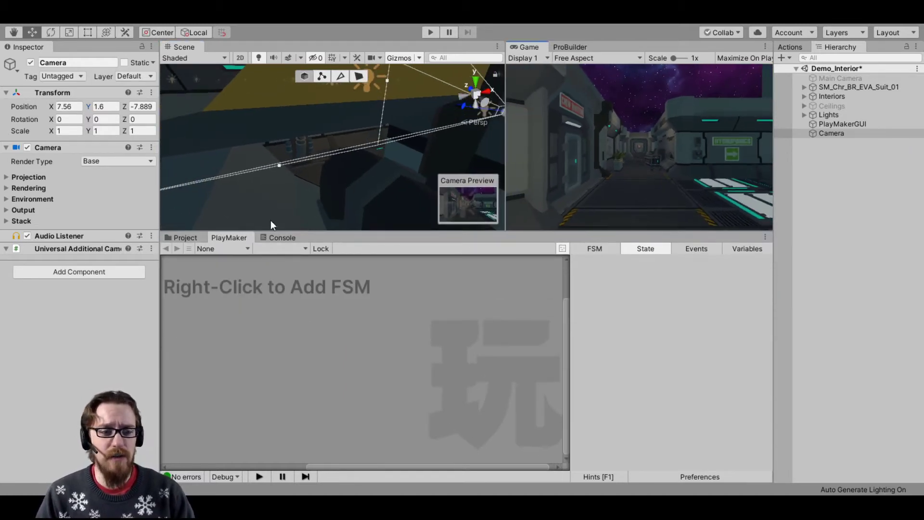
{"action": "left_click", "coordinate": [192, 239]}
{"action": "left_click", "coordinate": [236, 239]}
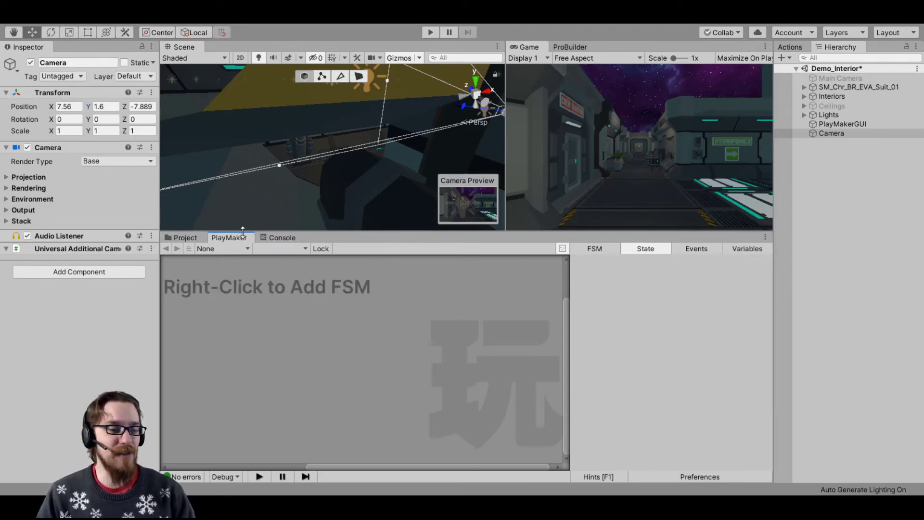
- Add a PlayMaker FSM to the Camera object
{"action": "left_click", "coordinate": [852, 133]}
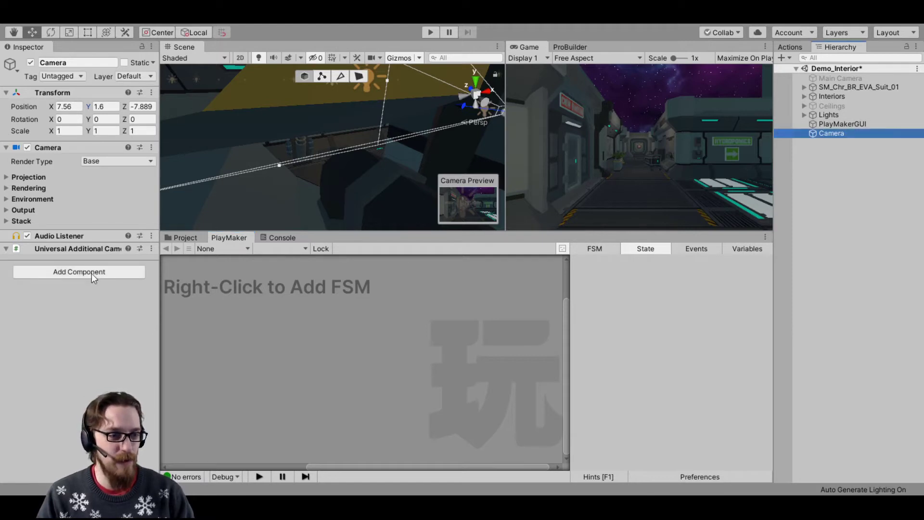
{"action": "left_click", "coordinate": [241, 285]}
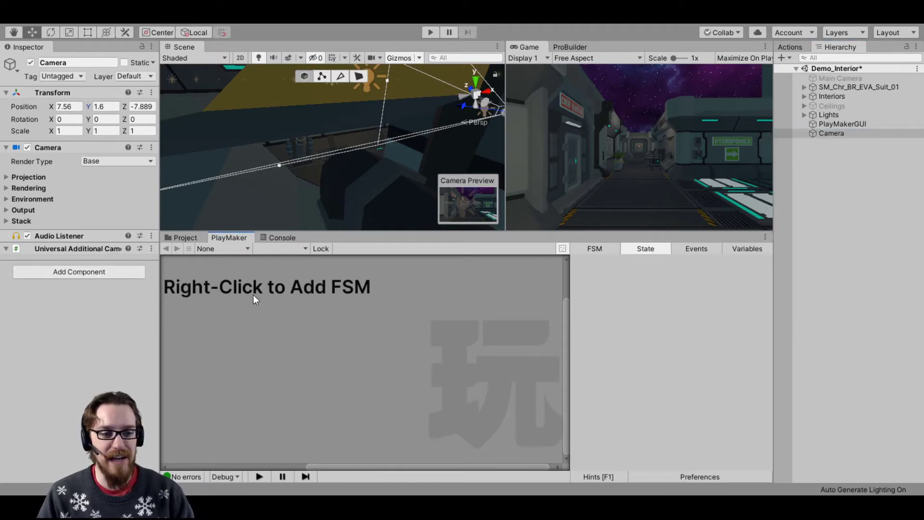
{"action": "left_click", "coordinate": [256, 294]}
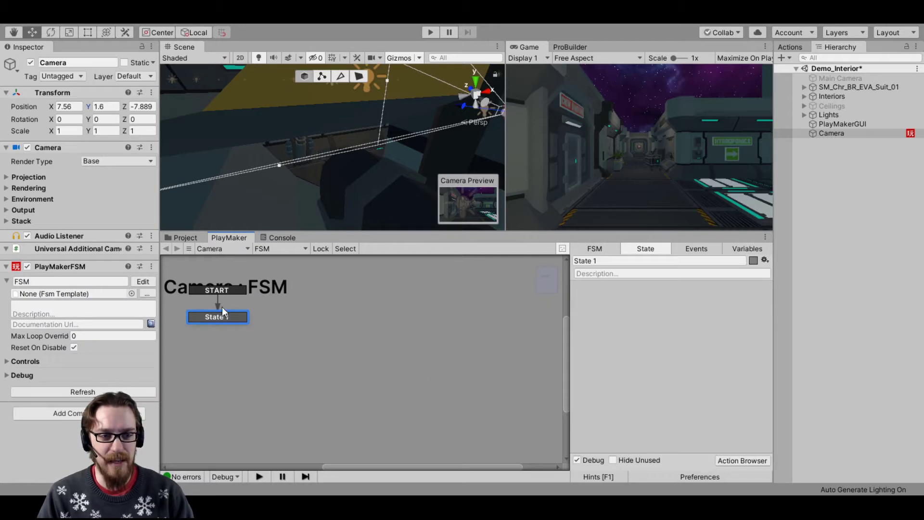
- Name the Camera's FSM and its start state Movement
{"action": "left_click", "coordinate": [595, 249]}
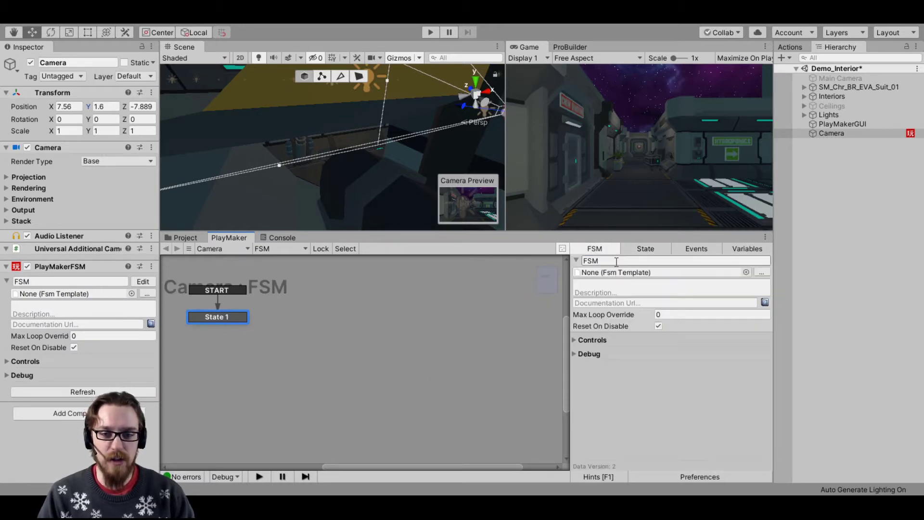
{"action": "left_click", "coordinate": [616, 260]}
{"action": "type", "text": "Movement"}
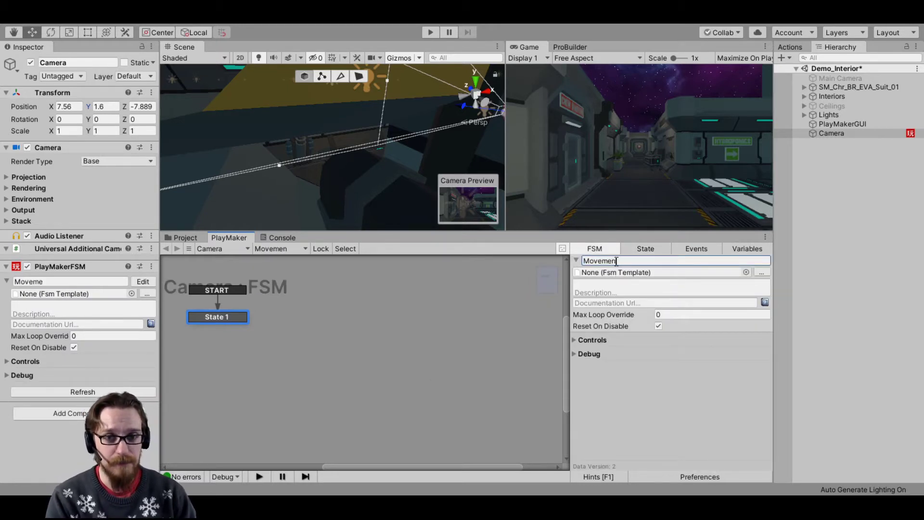
{"action": "left_click", "coordinate": [641, 250]}
{"action": "left_click", "coordinate": [620, 260]}
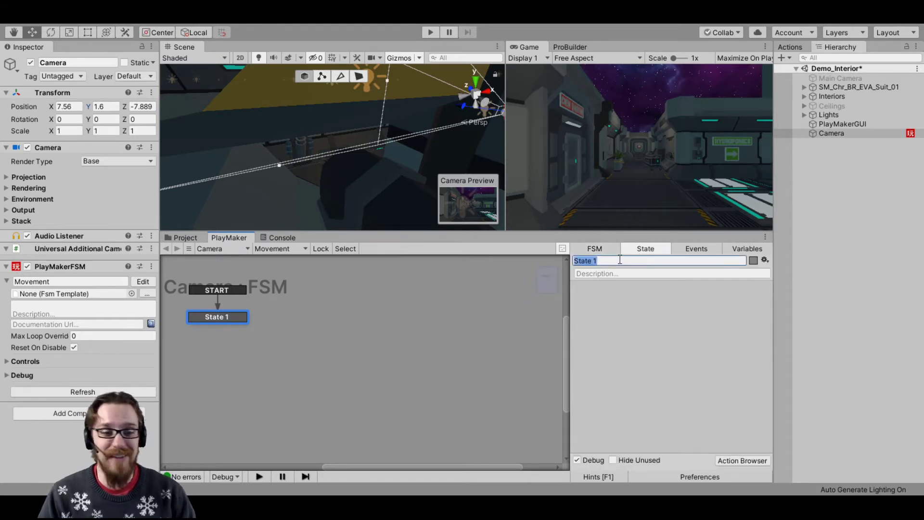
{"action": "type", "text": "Movement"}
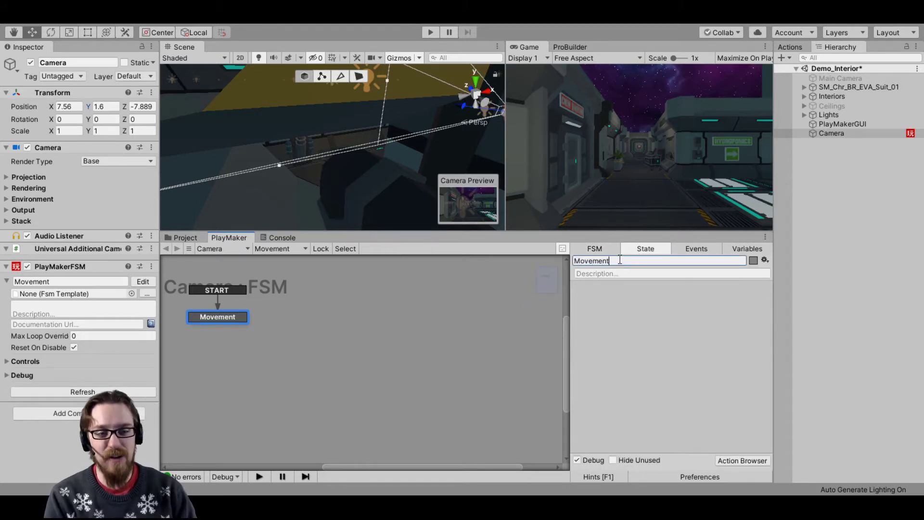
{"action": "key", "text": "Return"}
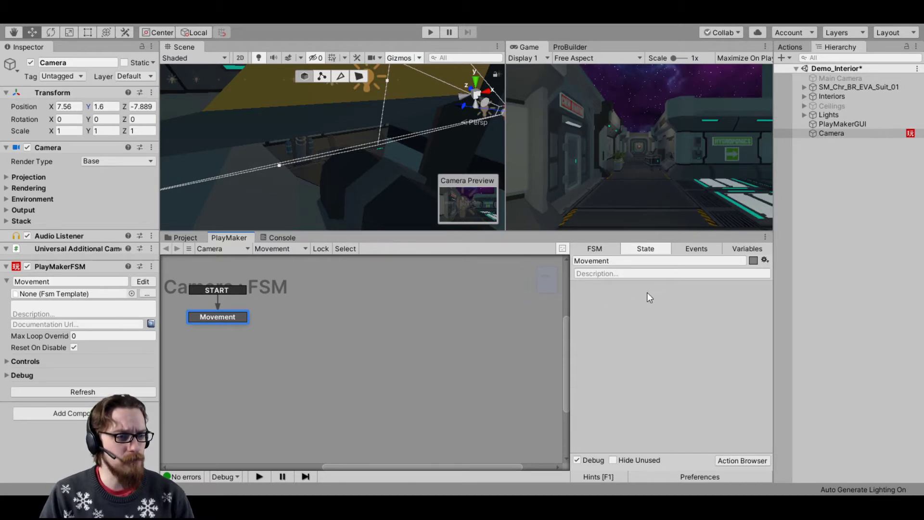
- Search the PlayMaker actions for mouse and add the Mouse Look action to the Camera FSM's start state
{"action": "key", "text": "grave"}
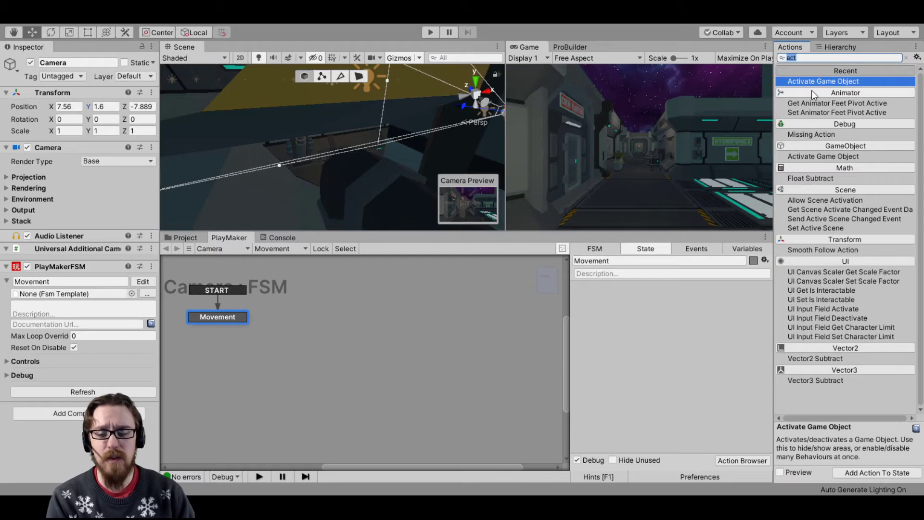
{"action": "type", "text": "mouse"}
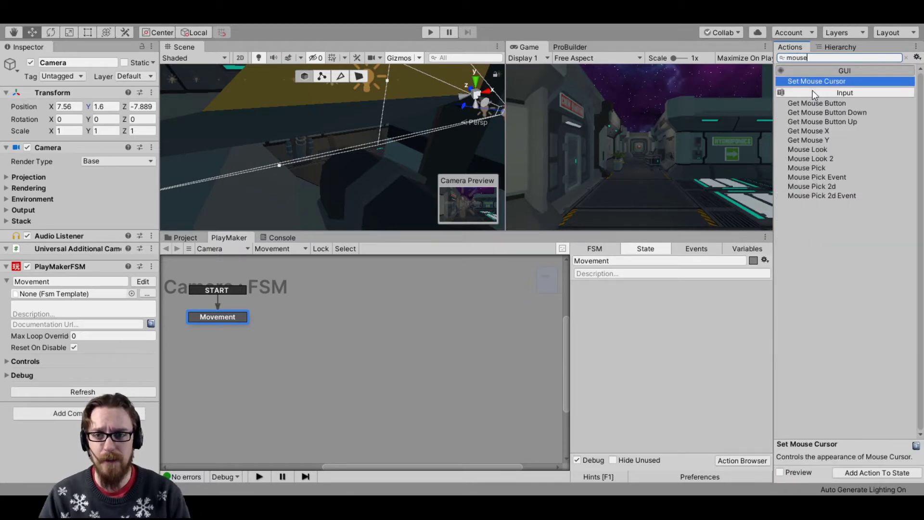
{"action": "left_click", "coordinate": [815, 149]}
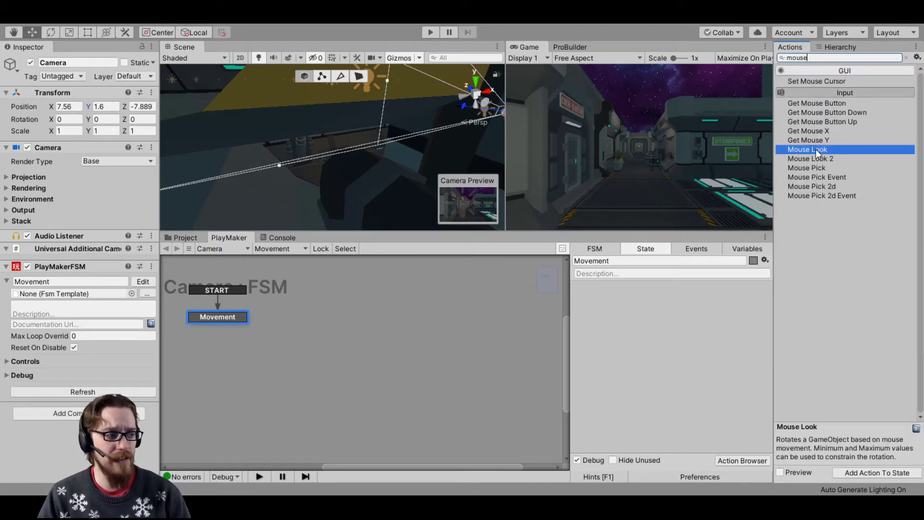
{"action": "double_click", "coordinate": [815, 149]}
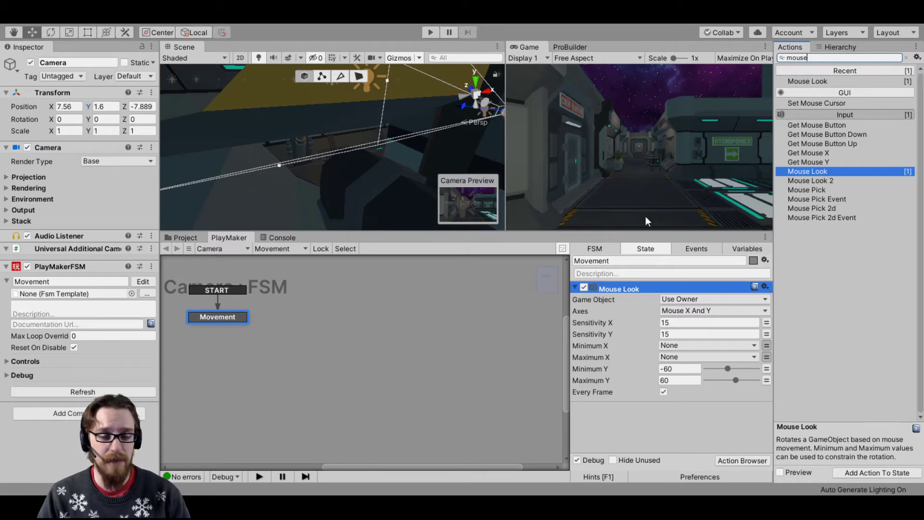
- Set the Mouse Look action's Sensitivity X and Sensitivity Y to 3 and play-test the camera rotation
{"action": "left_click", "coordinate": [675, 323]}
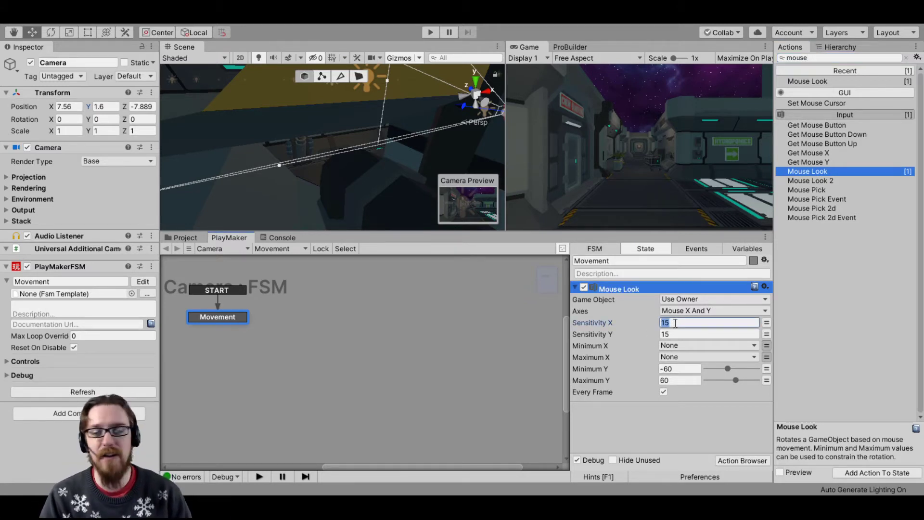
{"action": "type", "text": "5"}
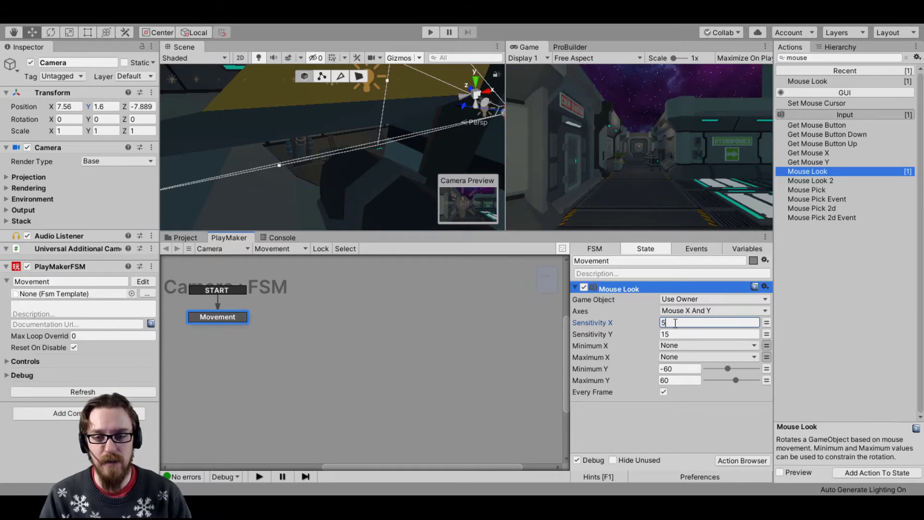
{"action": "key", "text": "BackSpace"}
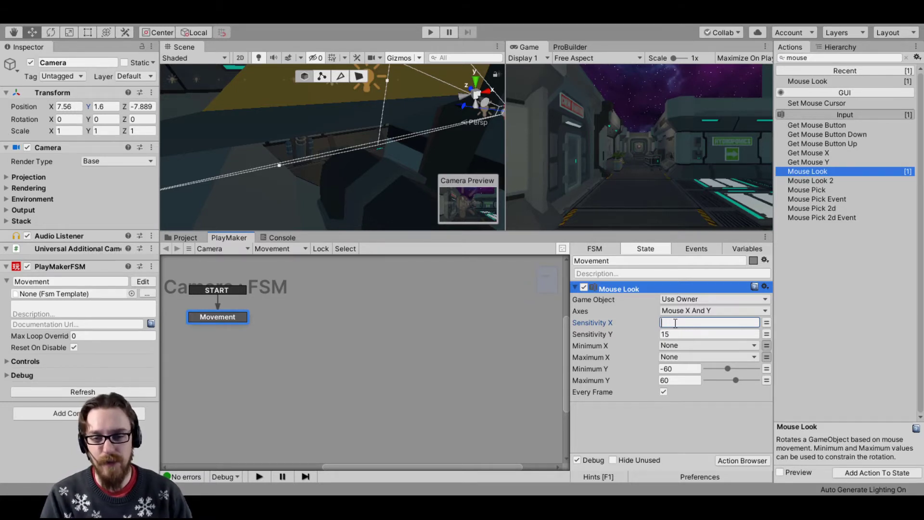
{"action": "type", "text": "3"}
{"action": "key", "text": "Tab"}
{"action": "type", "text": "3"}
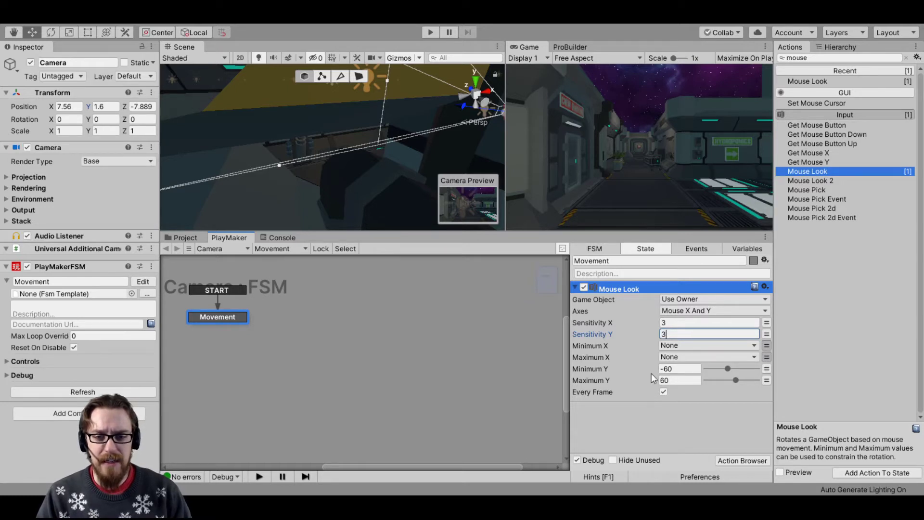
{"action": "left_click", "coordinate": [611, 419]}
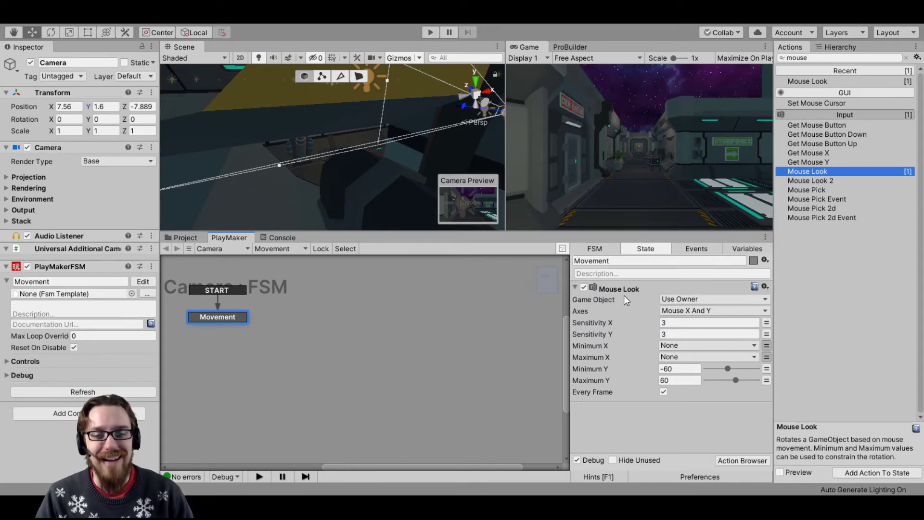
{"action": "left_click", "coordinate": [431, 32]}
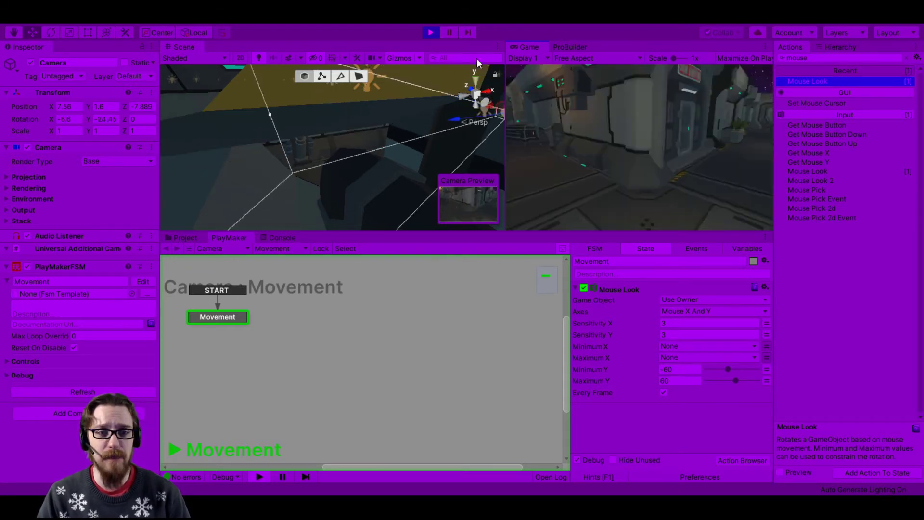
{"action": "left_click", "coordinate": [431, 32]}
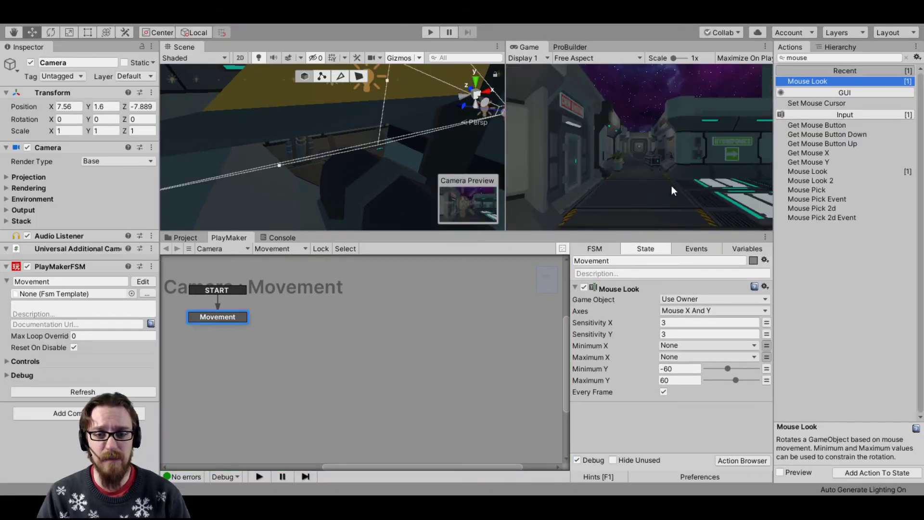
- Invert the vertical look by setting Mouse Look's Sensitivity Y to -3 and play-test the scene
{"action": "left_click", "coordinate": [669, 334]}
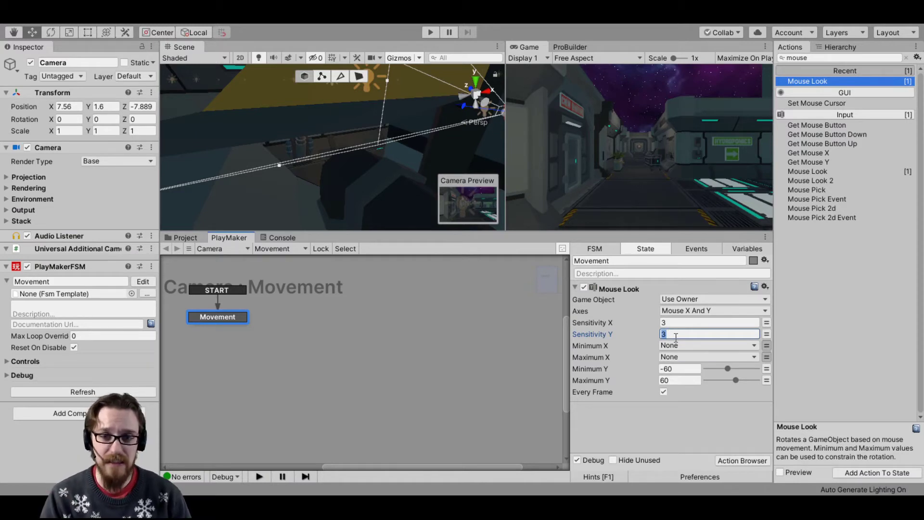
{"action": "type", "text": "-3"}
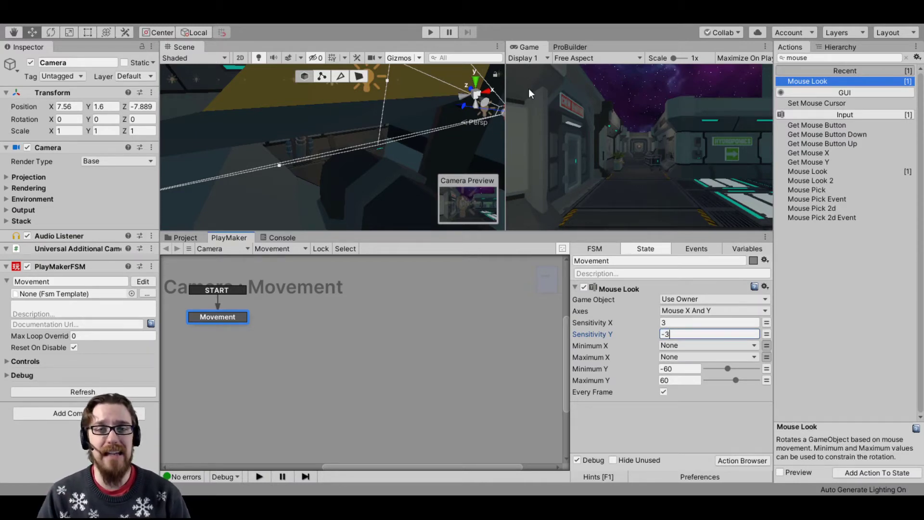
{"action": "left_click", "coordinate": [430, 34]}
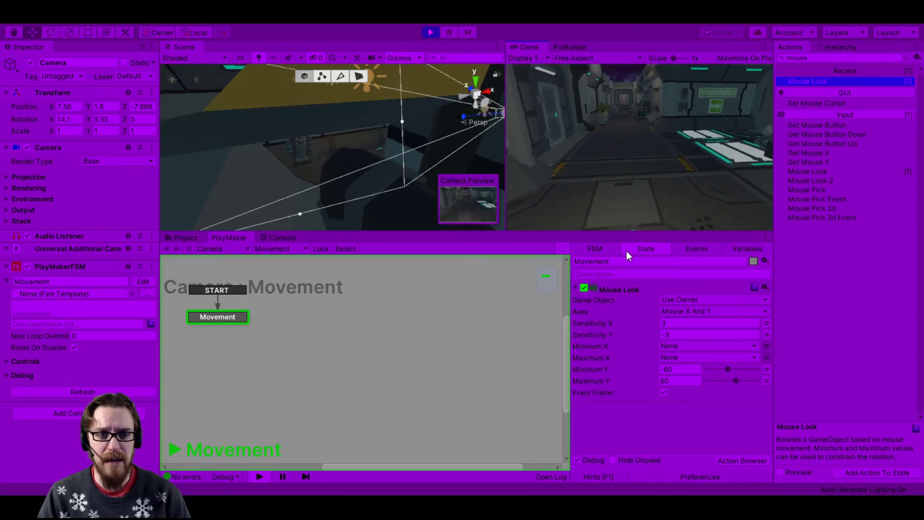
{"action": "left_click", "coordinate": [430, 32]}
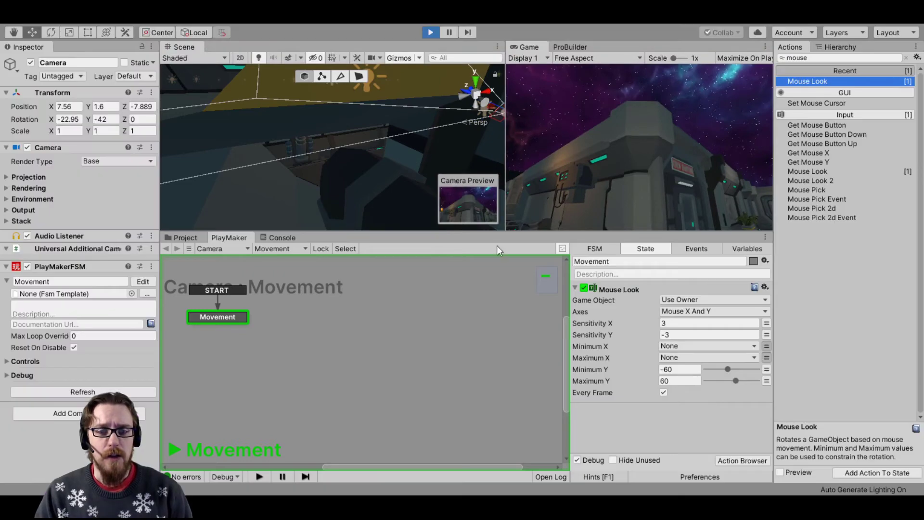
- Rename both the Camera's FSM and its start state as Look
{"action": "left_click", "coordinate": [595, 248]}
{"action": "left_click", "coordinate": [618, 260]}
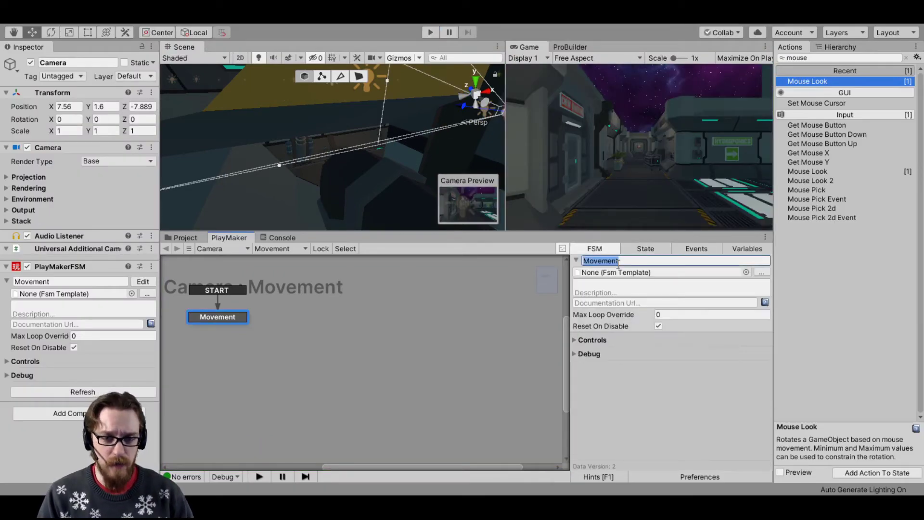
{"action": "type", "text": "Look"}
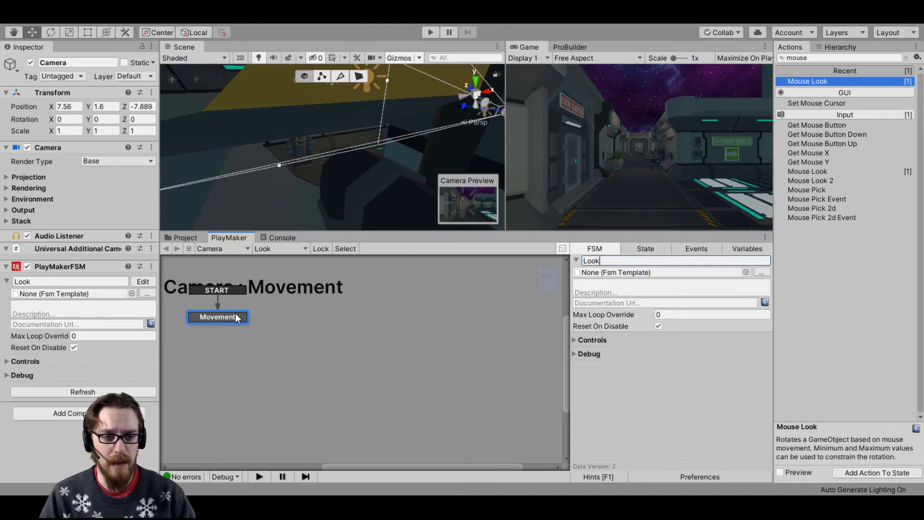
{"action": "left_click", "coordinate": [235, 316]}
{"action": "left_click", "coordinate": [611, 260]}
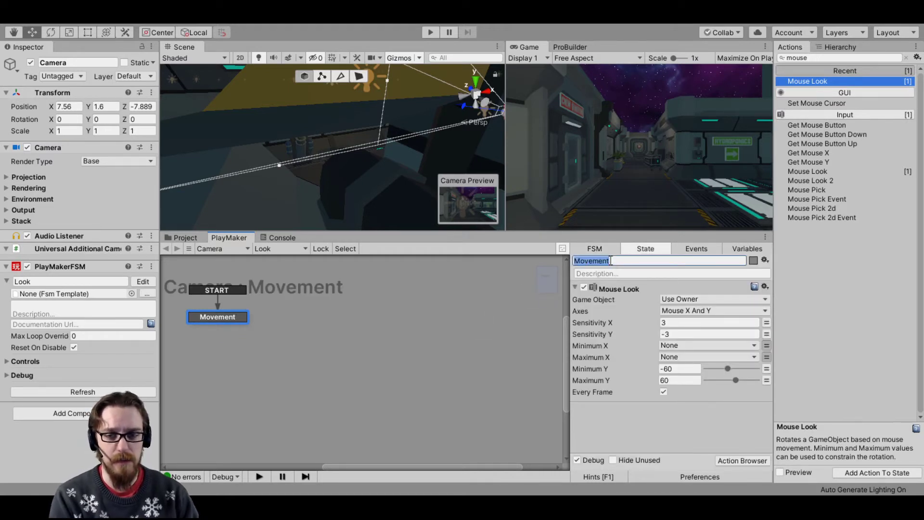
{"action": "type", "text": "Look"}
- Describe the Look state as "Using mouse look to rotate camera"
{"action": "left_click", "coordinate": [631, 273]}
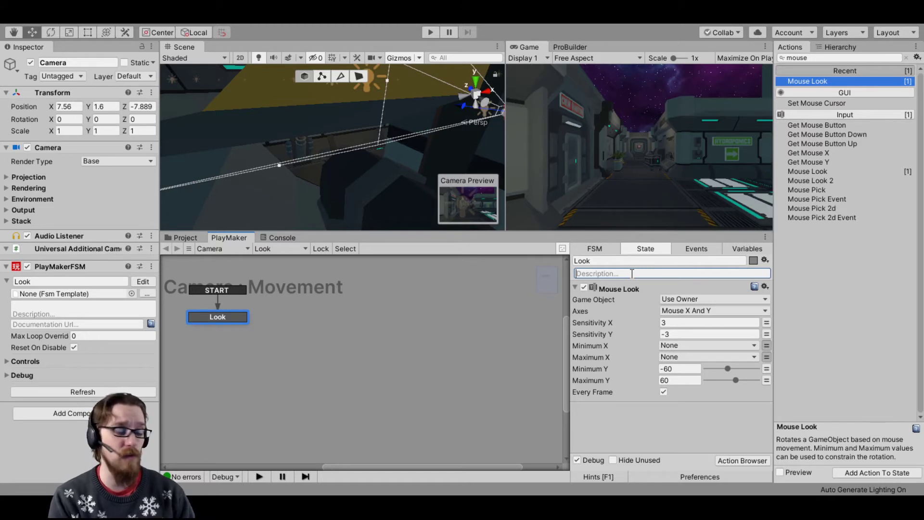
{"action": "type", "text": "Using mouse l"}
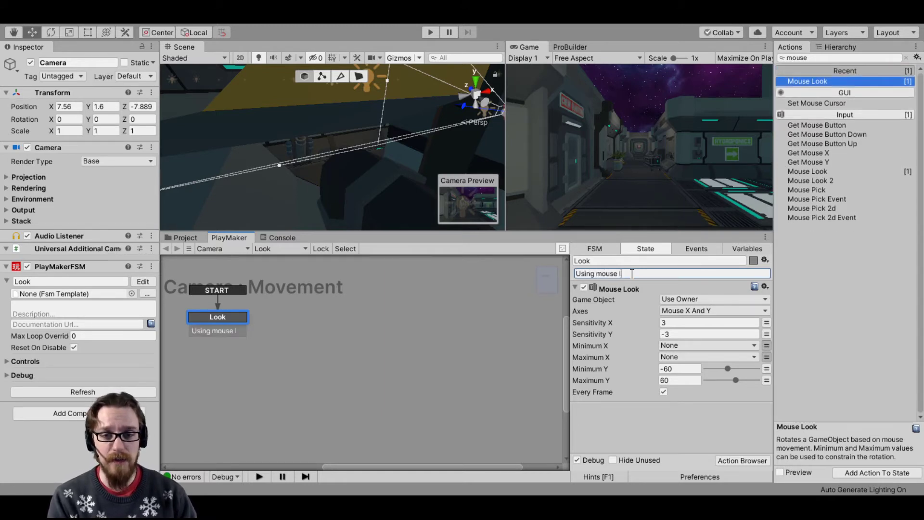
{"action": "type", "text": "ook to rotate camera"}
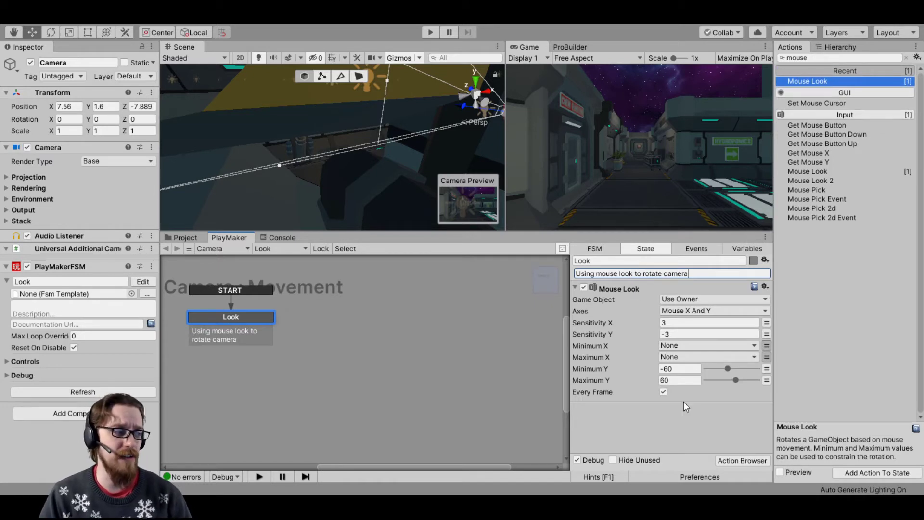
- Add a second FSM to the Camera and name it Movement
{"action": "left_click", "coordinate": [593, 248]}
{"action": "left_click", "coordinate": [296, 273]}
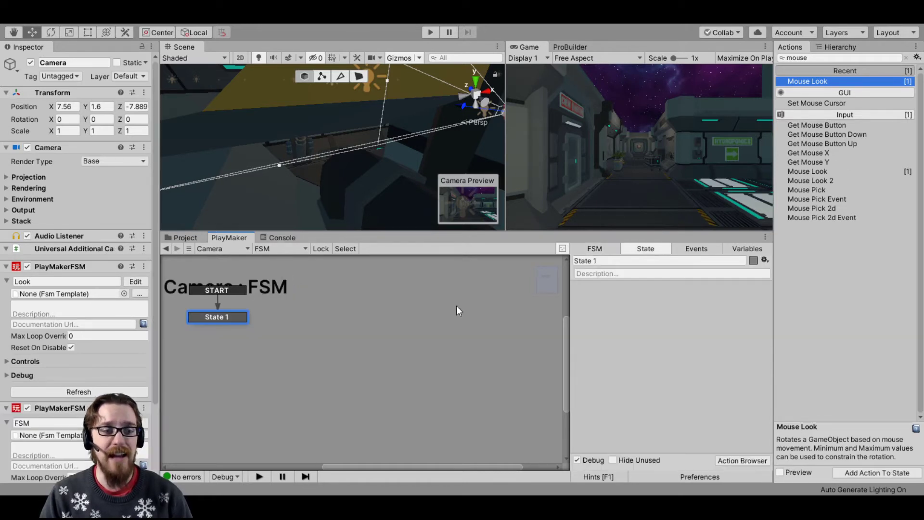
{"action": "left_click", "coordinate": [604, 260]}
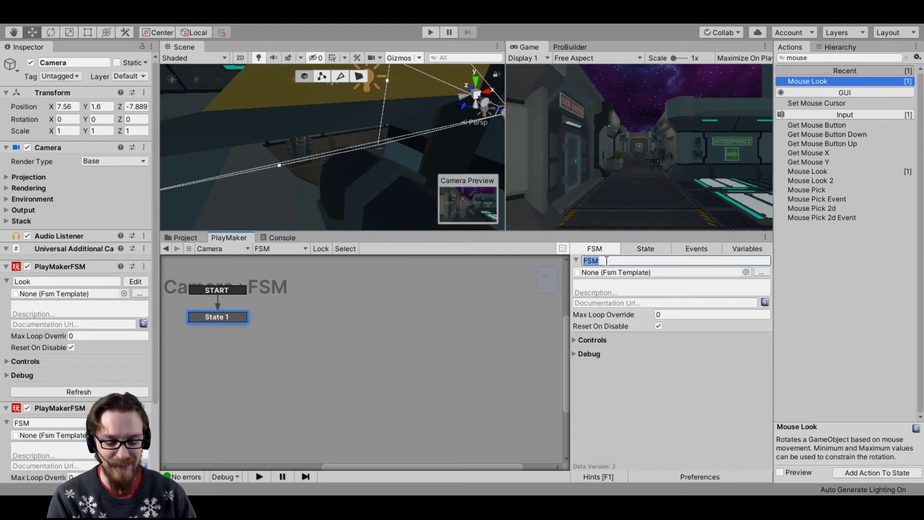
{"action": "type", "text": "Movement"}
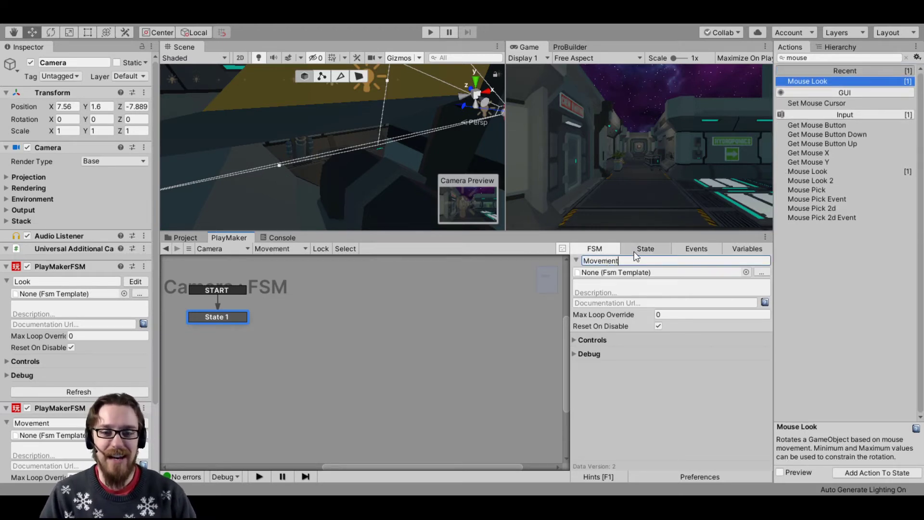
- Rename the second FSM's start state as Movement and open the action browser for it
{"action": "left_click", "coordinate": [644, 248]}
{"action": "left_click", "coordinate": [617, 261]}
{"action": "type", "text": "MOvement"}
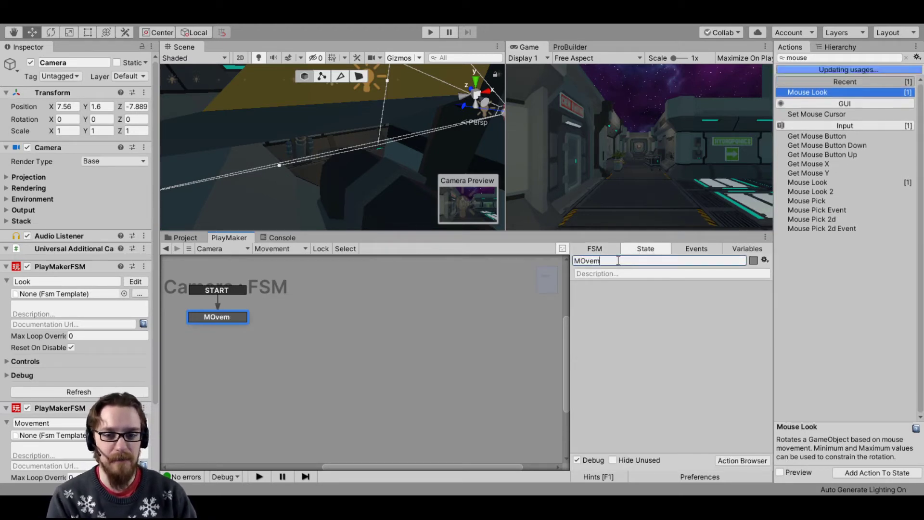
{"action": "key", "text": "BackSpace"}
{"action": "key", "text": "BackSpace"}
{"action": "key", "text": "BackSpace"}
{"action": "key", "text": "BackSpace"}
{"action": "key", "text": "BackSpace"}
{"action": "key", "text": "BackSpace"}
{"action": "key", "text": "BackSpace"}
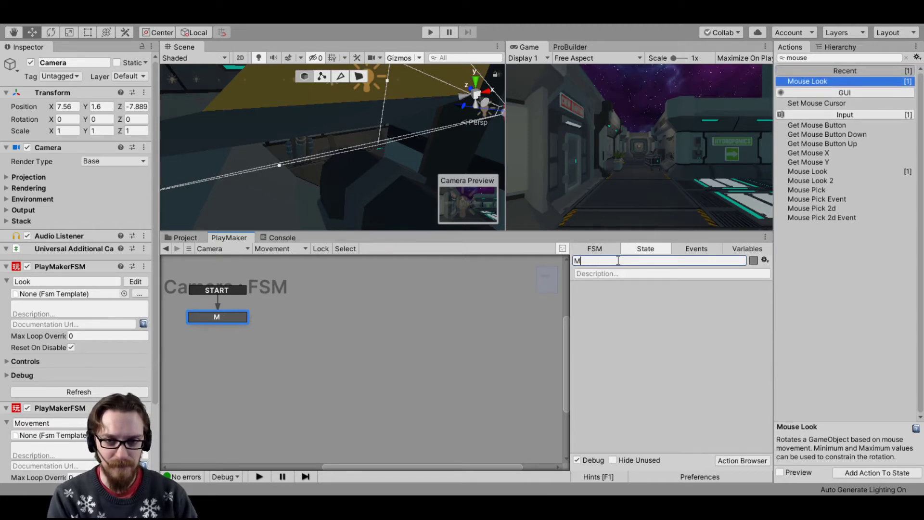
{"action": "type", "text": "ovement"}
{"action": "double_click", "coordinate": [617, 311]}
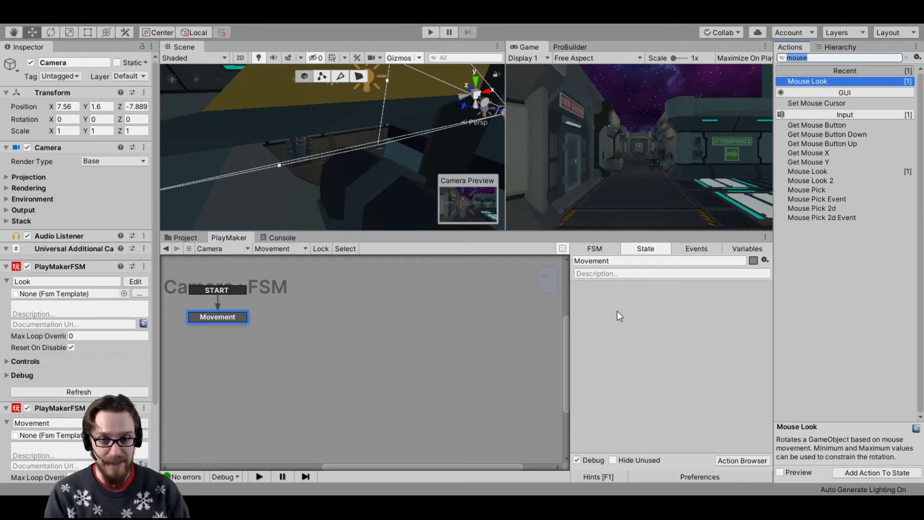
- Find the Get Axis action and add it to the Movement state
{"action": "type", "text": "get ax"}
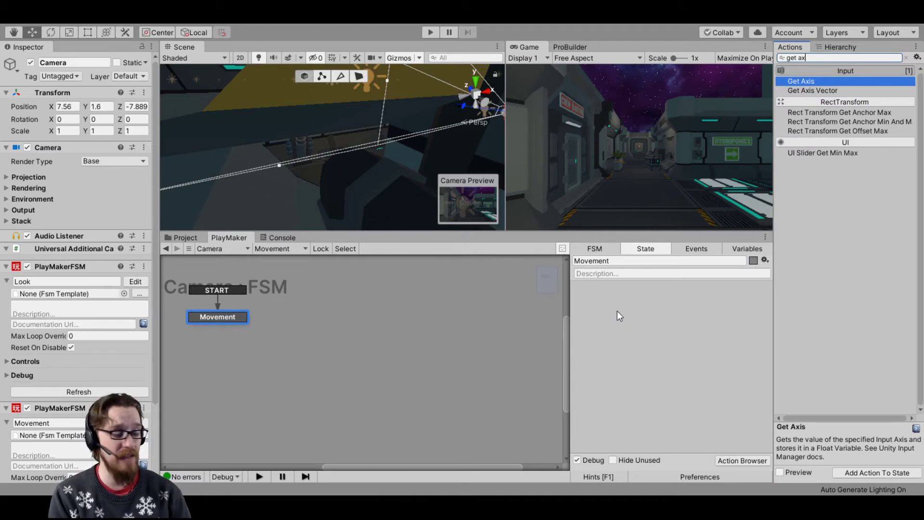
{"action": "key", "text": "Return"}
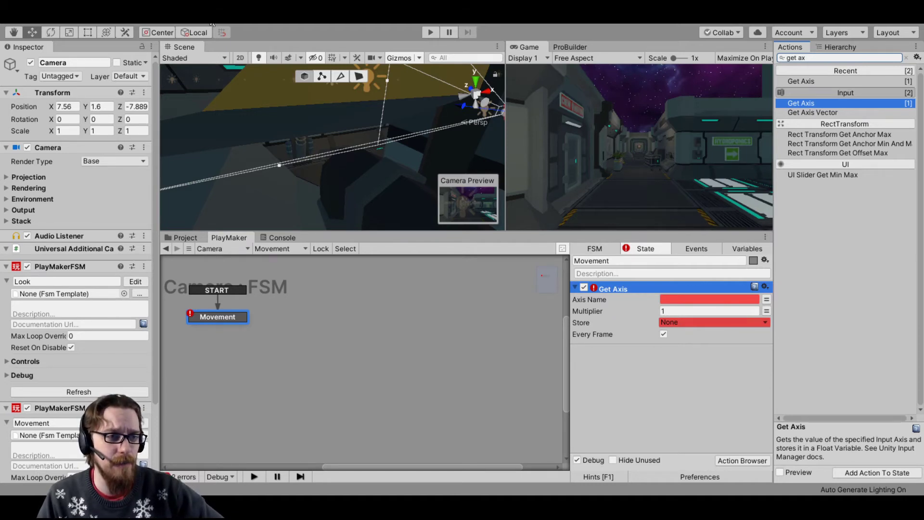
- Open the Input Manager in the project settings and check the exact names of its first two movement axes
{"action": "left_click", "coordinate": [28, 19]}
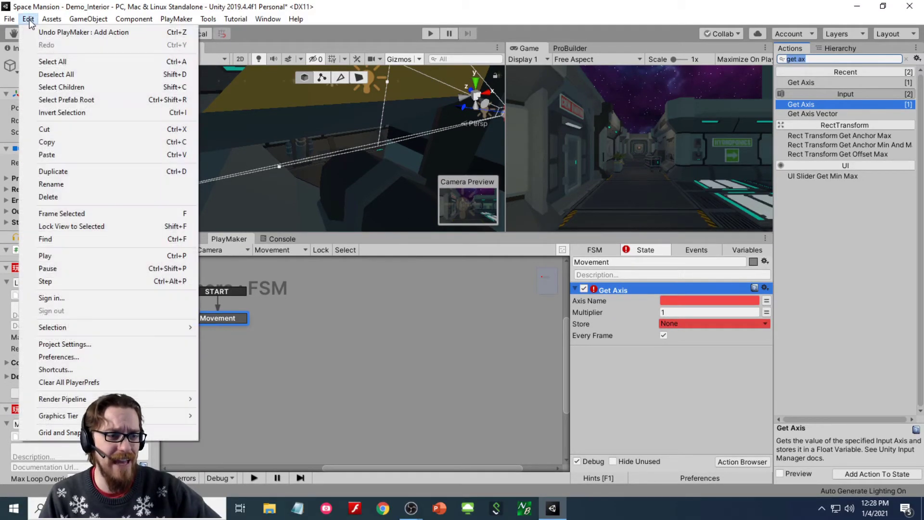
{"action": "left_click", "coordinate": [84, 344]}
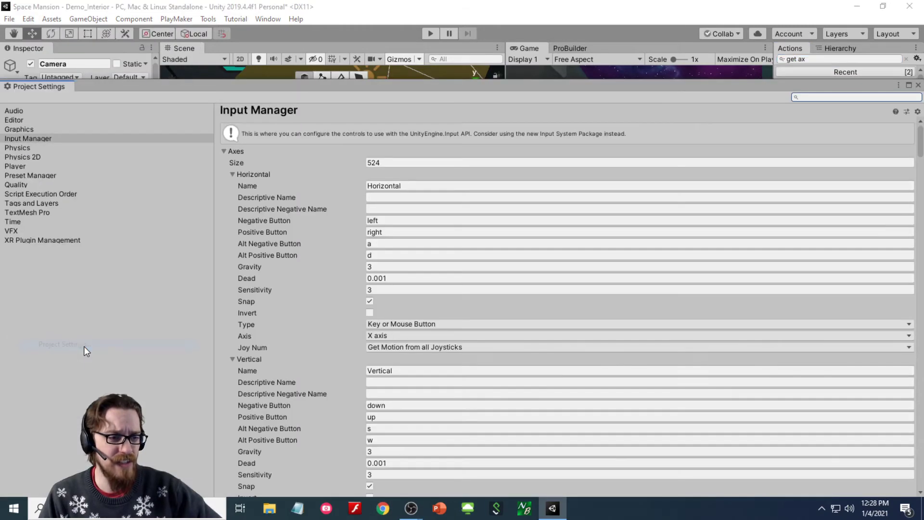
{"action": "left_click", "coordinate": [29, 137]}
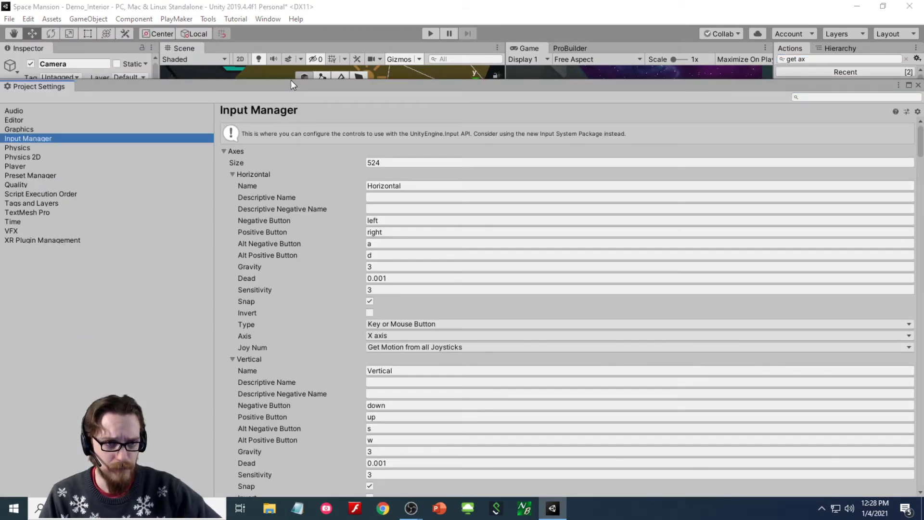
{"action": "left_click_drag", "start_coordinate": [291, 80], "coordinate": [290, 15]}
{"action": "double_click", "coordinate": [393, 121]}
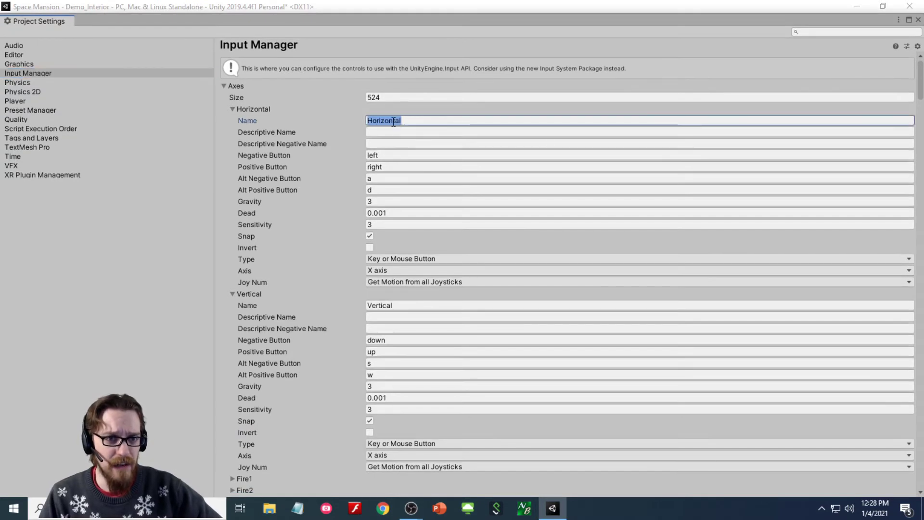
{"action": "double_click", "coordinate": [391, 306]}
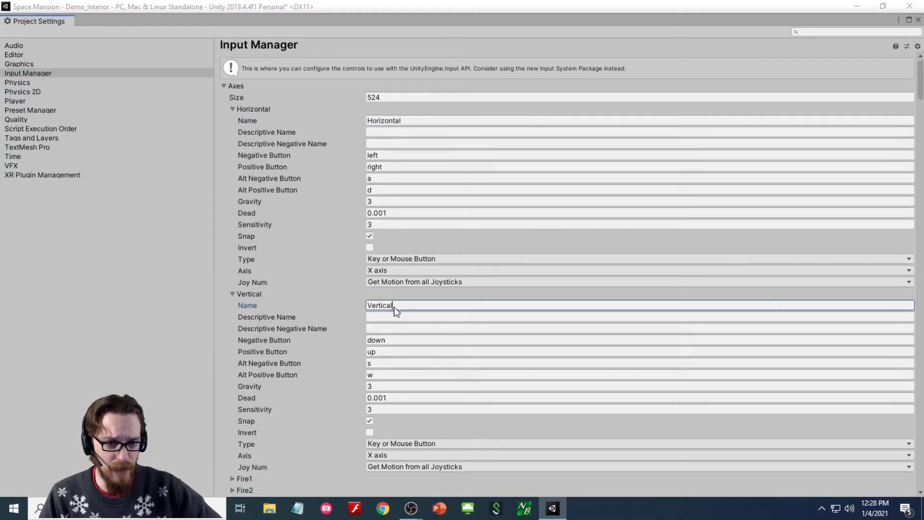
- Set the Horizontal axis's negative button to a and close the project settings
{"action": "double_click", "coordinate": [378, 155]}
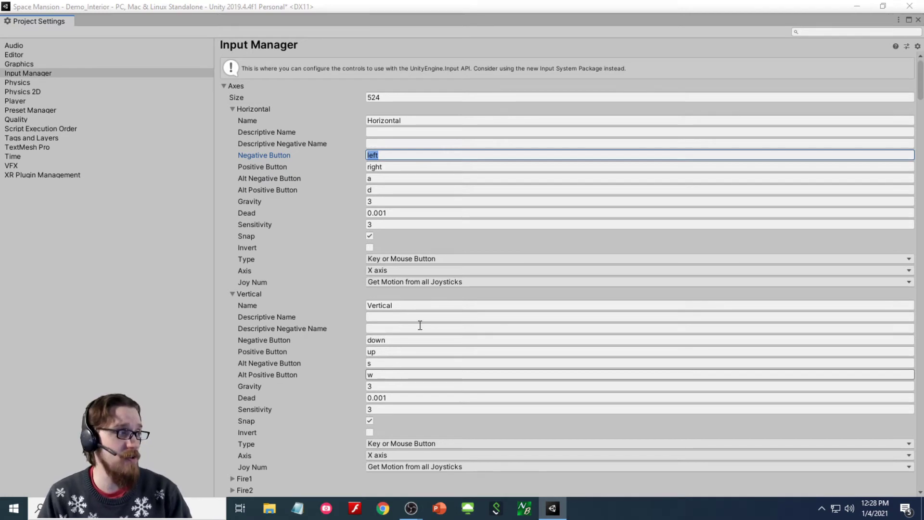
{"action": "type", "text": "a"}
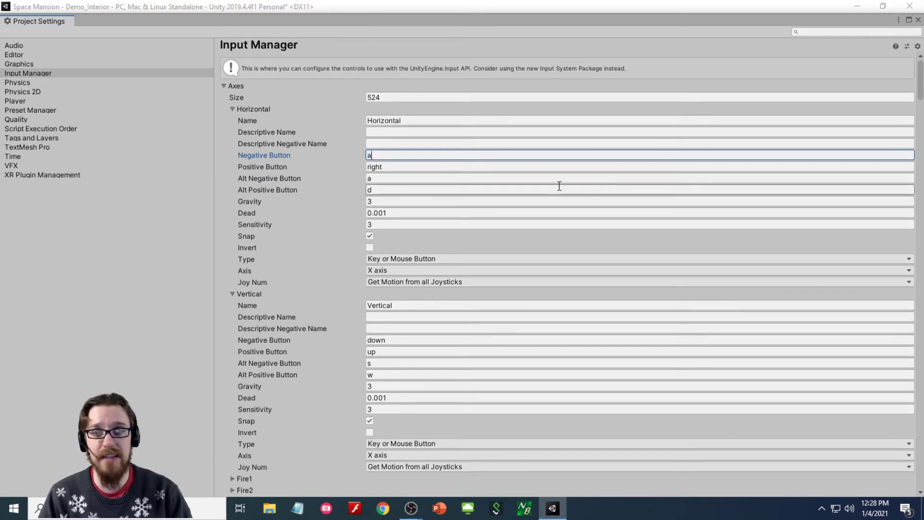
{"action": "left_click", "coordinate": [918, 19]}
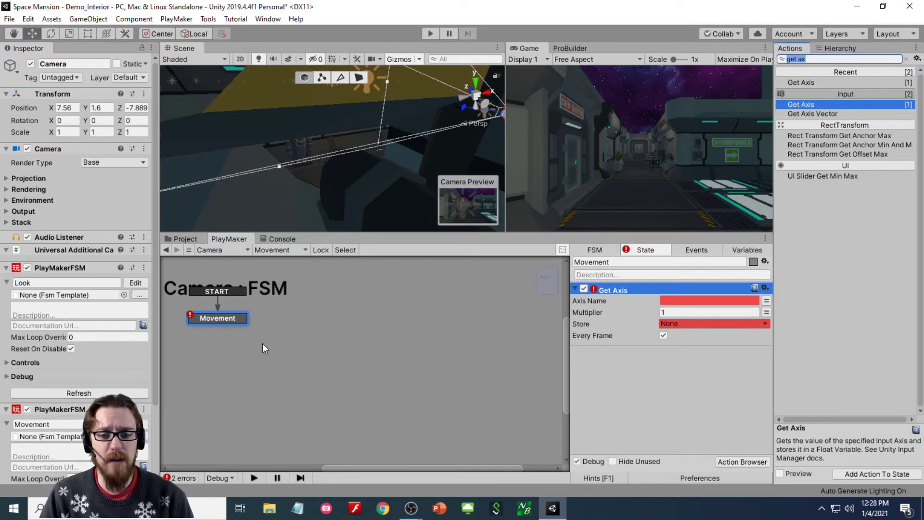
- Set the Get Axis action to axis name Horizontal, multiplier 3, and store it in a new variable named horizontal
{"action": "left_click", "coordinate": [681, 301]}
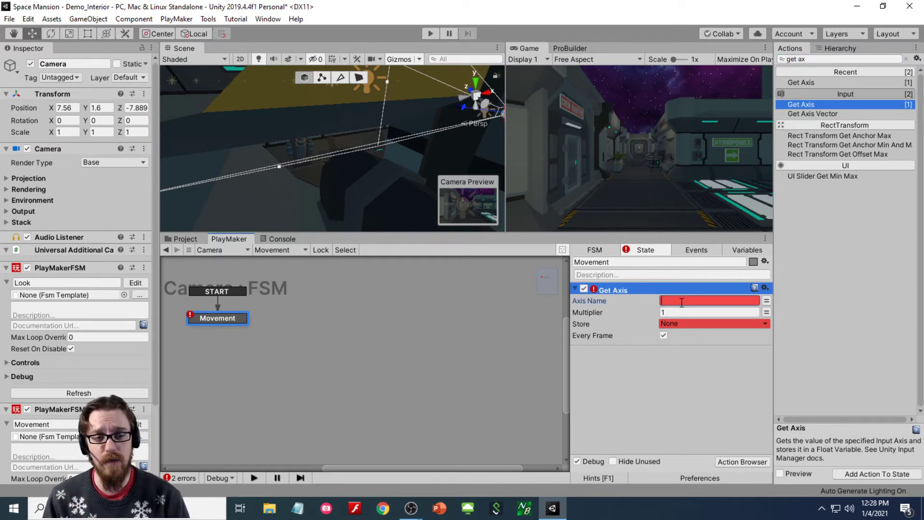
{"action": "type", "text": "Horizontal"}
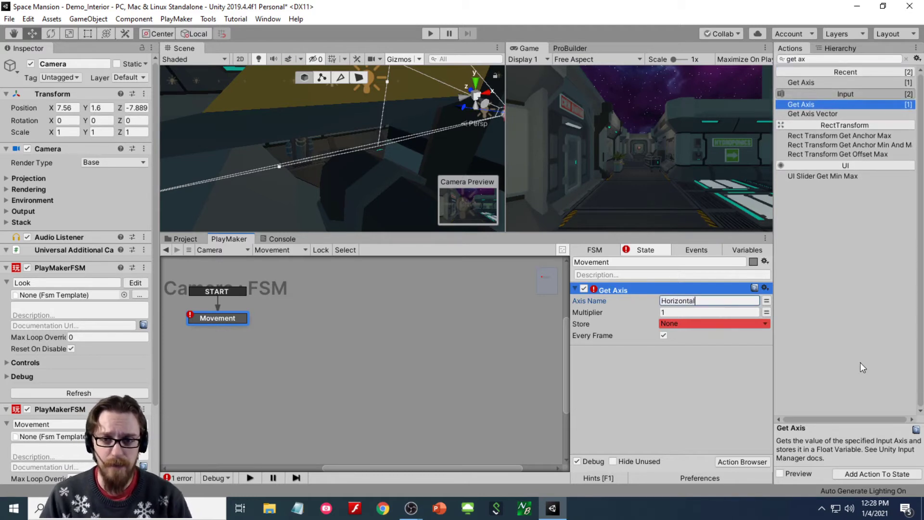
{"action": "key", "text": "Tab"}
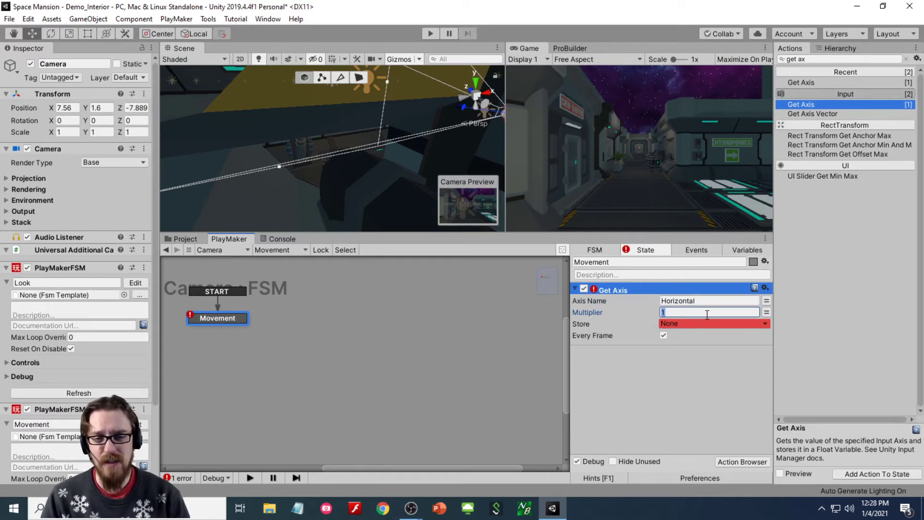
{"action": "type", "text": "3"}
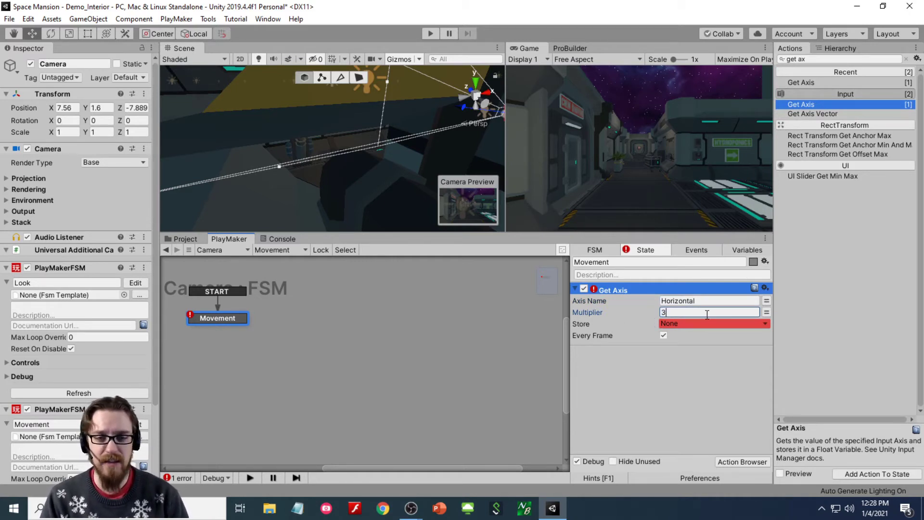
{"action": "left_click", "coordinate": [719, 324]}
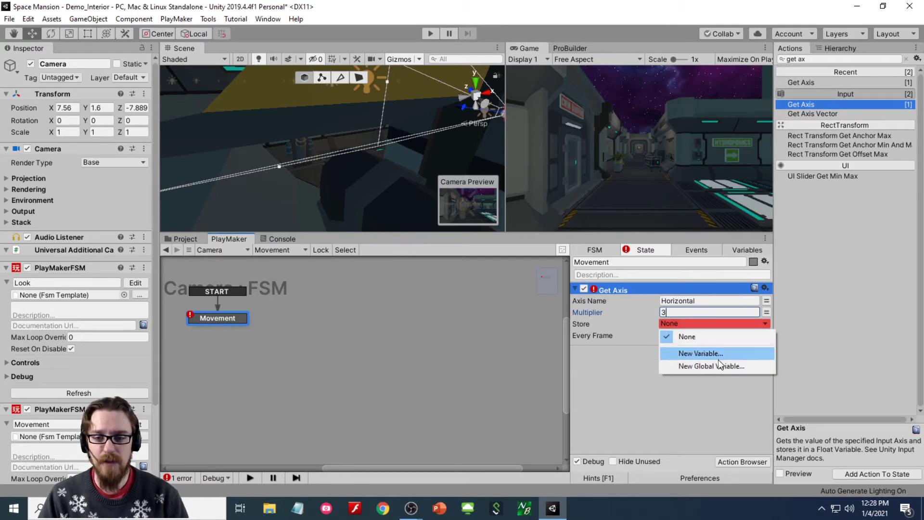
{"action": "left_click", "coordinate": [715, 352]}
{"action": "type", "text": "horizontal"}
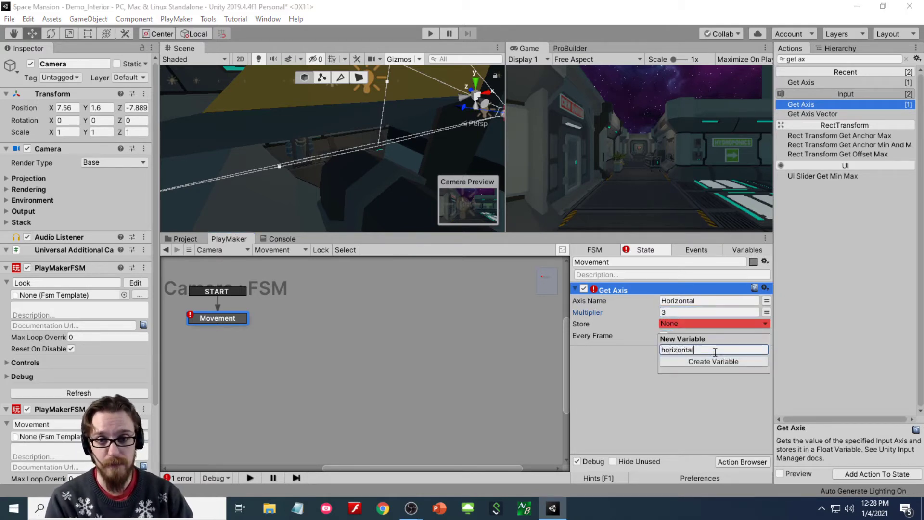
{"action": "key", "text": "Return"}
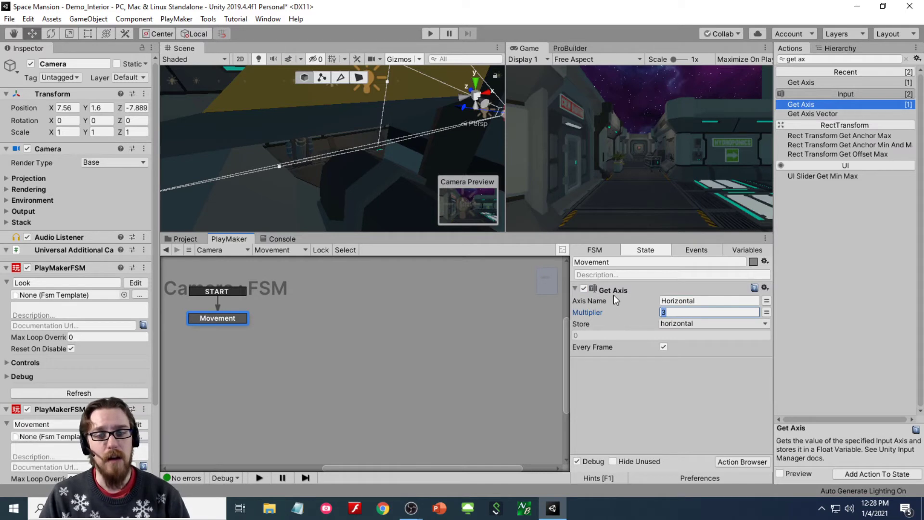
- Add a second Get Axis action with axis name Vertical and multiplier 3, stored in a new variable named vertical
{"action": "key", "text": "grave"}
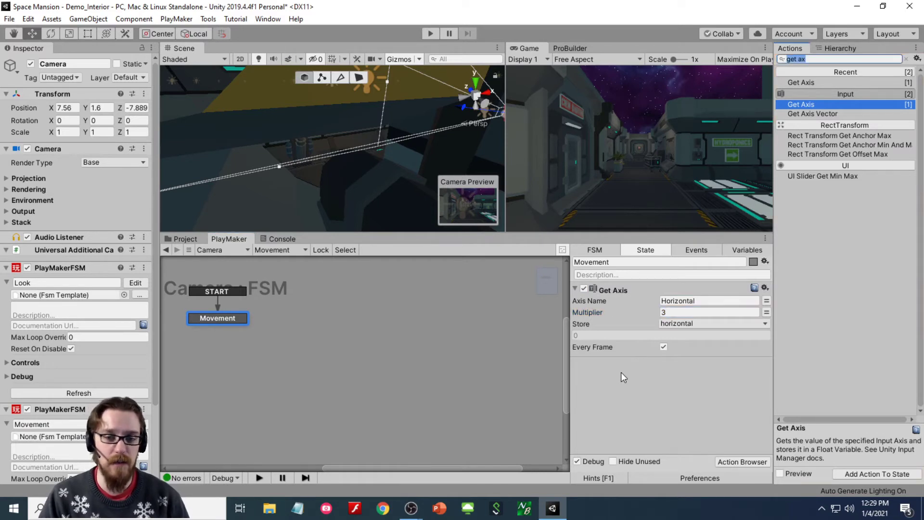
{"action": "key", "text": "Return"}
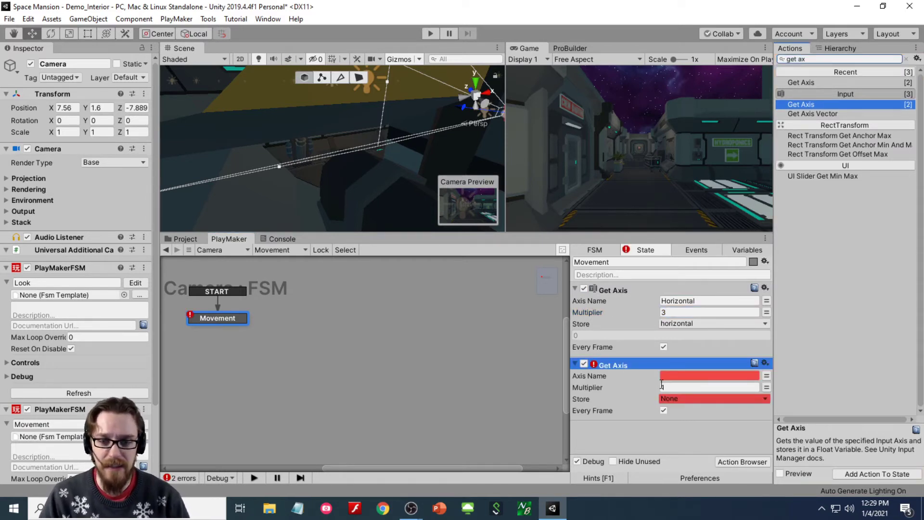
{"action": "left_click", "coordinate": [673, 376]}
{"action": "type", "text": "Vertical"}
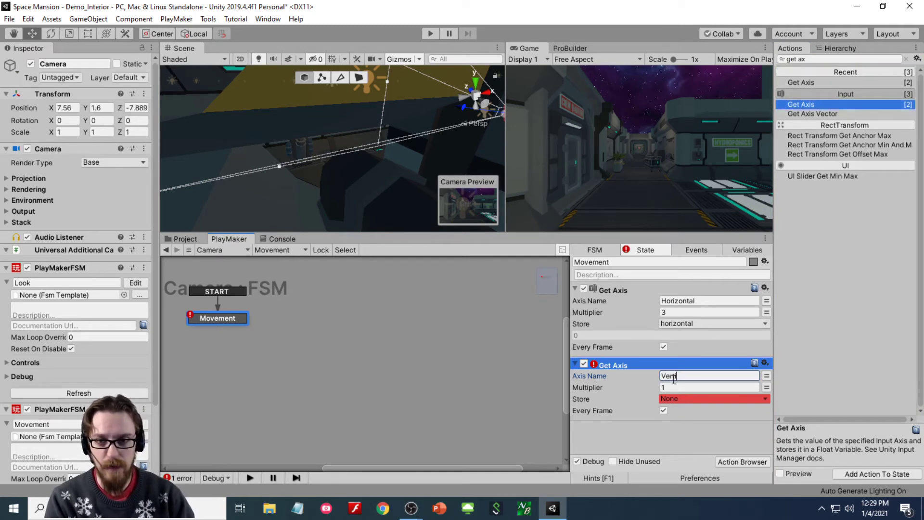
{"action": "left_click", "coordinate": [681, 387]}
{"action": "type", "text": "3"}
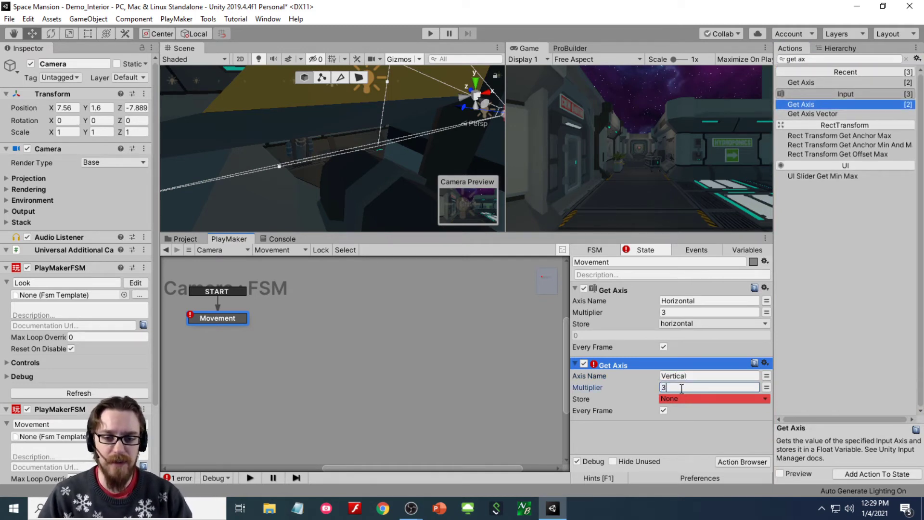
{"action": "left_click", "coordinate": [677, 399]}
{"action": "left_click", "coordinate": [692, 436]}
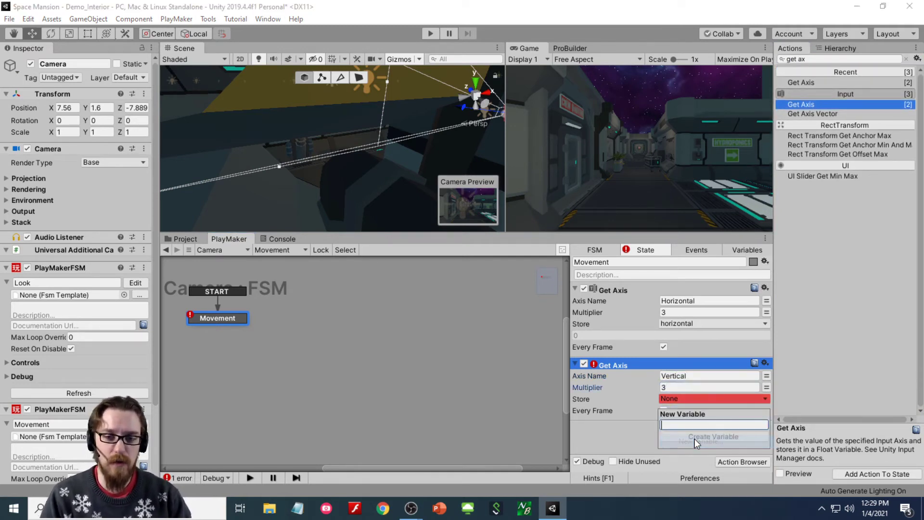
{"action": "type", "text": "vertical"}
{"action": "left_click", "coordinate": [695, 436]}
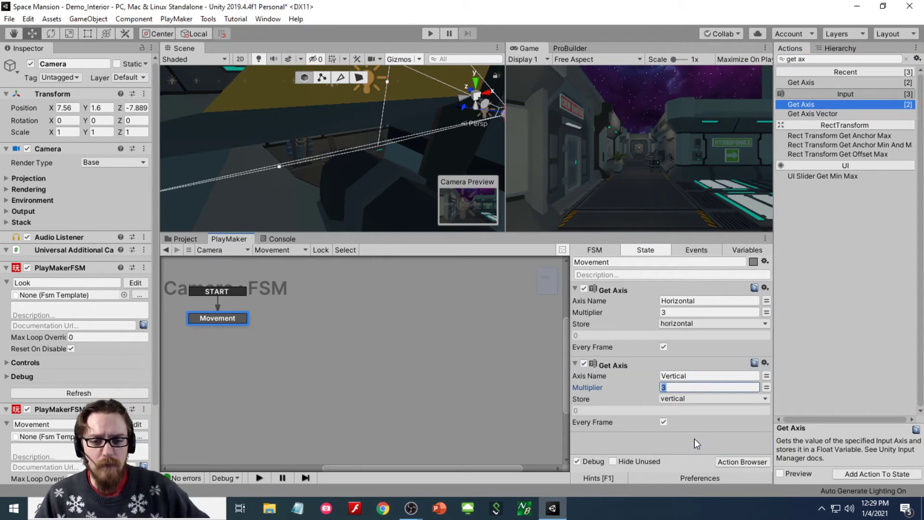
- Rename the first Get Axis action as Get Axis Horizontal and collapse it
{"action": "double_click", "coordinate": [626, 290]}
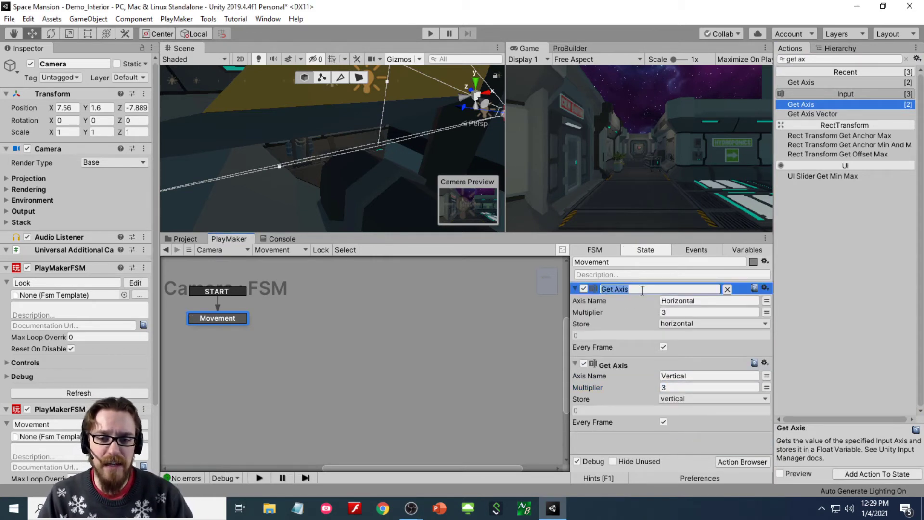
{"action": "left_click", "coordinate": [642, 291]}
{"action": "type", "text": "Horizontal"}
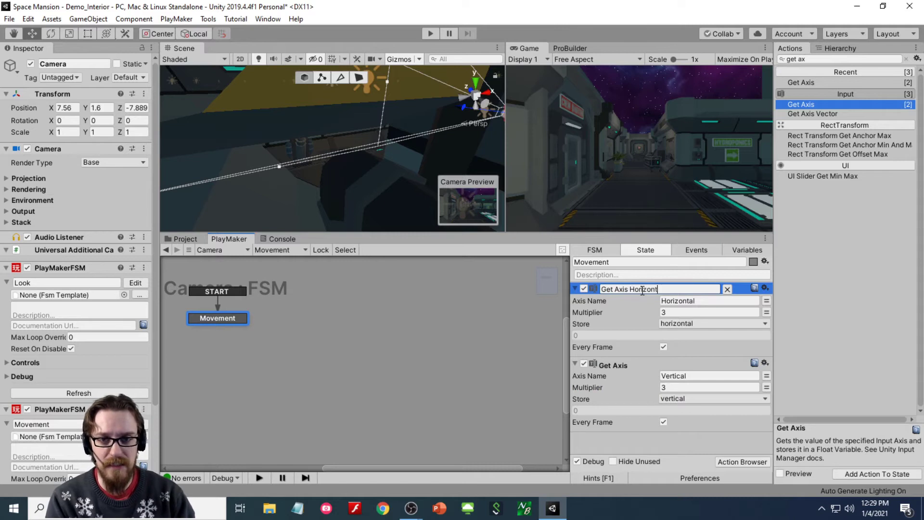
{"action": "key", "text": "Return"}
{"action": "left_click", "coordinate": [575, 289]}
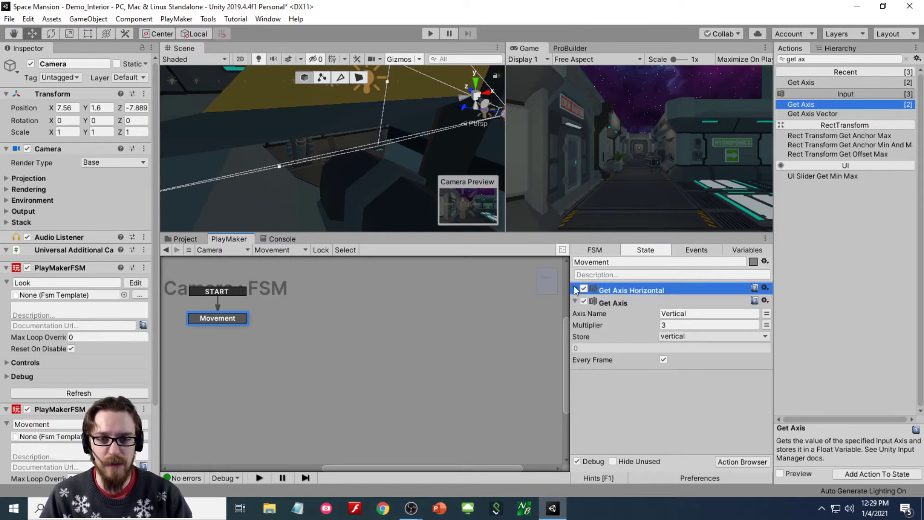
- Rename the second Get Axis action as Get Axis Vertical and collapse it
{"action": "left_click", "coordinate": [601, 305]}
{"action": "double_click", "coordinate": [626, 303]}
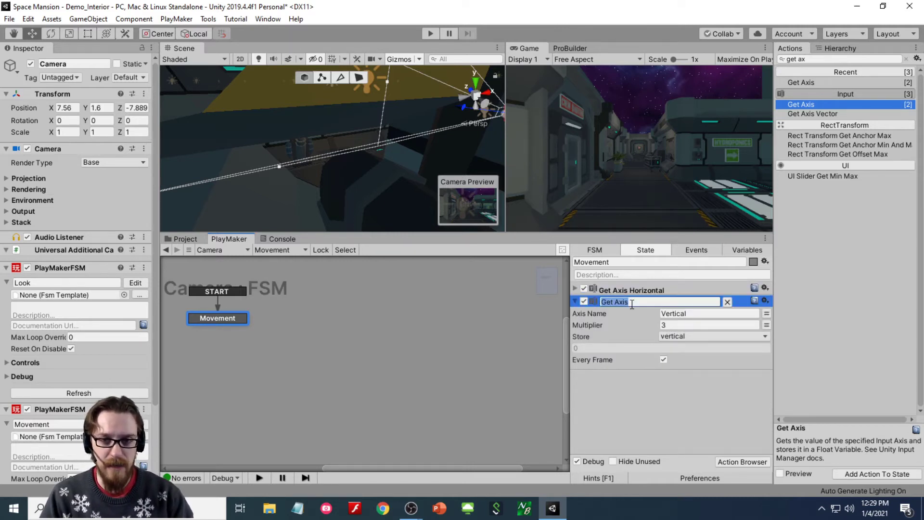
{"action": "key", "text": "BackSpace"}
{"action": "type", "text": "Ge"}
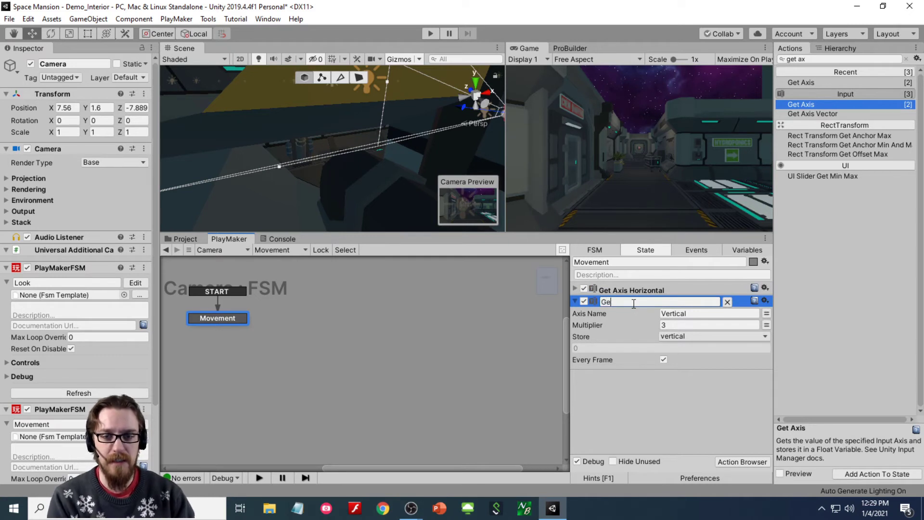
{"action": "type", "text": "t Axis Vettical"}
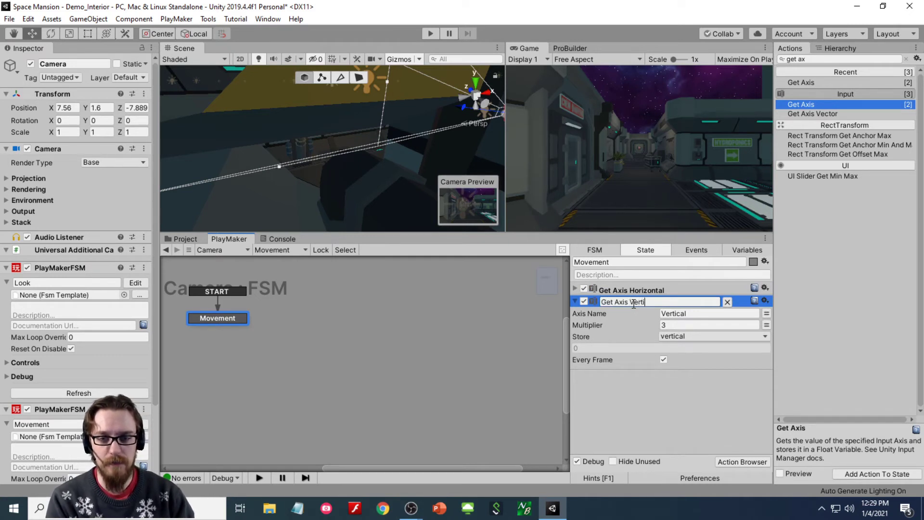
{"action": "key", "text": "Return"}
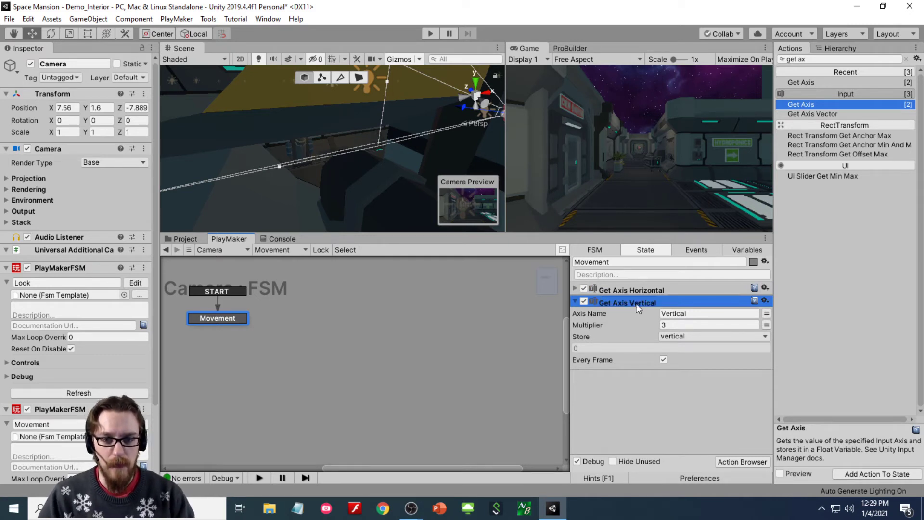
{"action": "left_click", "coordinate": [575, 301]}
{"action": "left_click", "coordinate": [619, 329]}
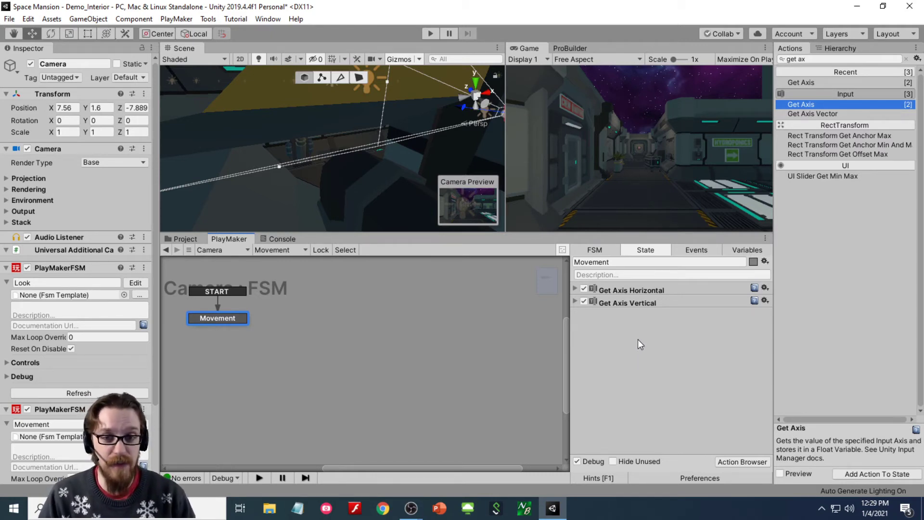
- Add a Translate action below the two Get Axis actions and assign the horizontal variable to its X
{"action": "key", "text": "grave"}
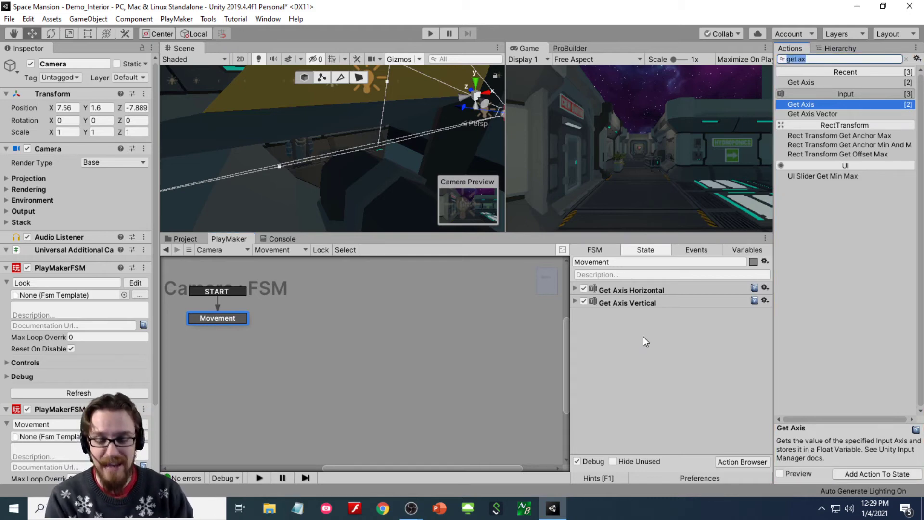
{"action": "type", "text": "translat"}
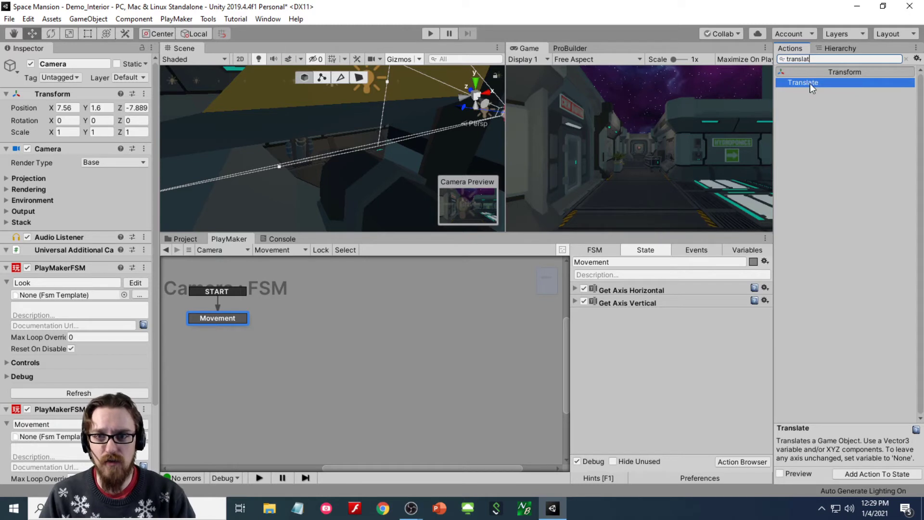
{"action": "left_click_drag", "start_coordinate": [810, 83], "coordinate": [613, 319]}
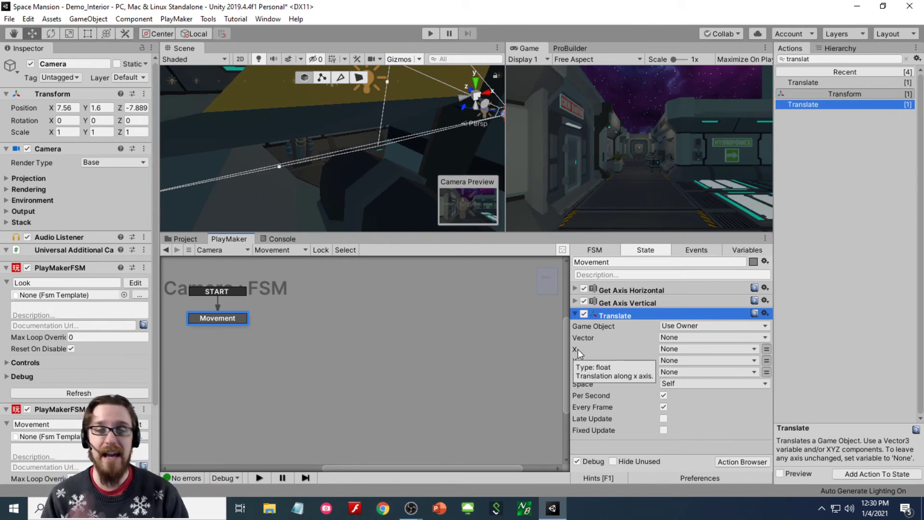
{"action": "left_click", "coordinate": [710, 349]}
{"action": "left_click", "coordinate": [715, 374]}
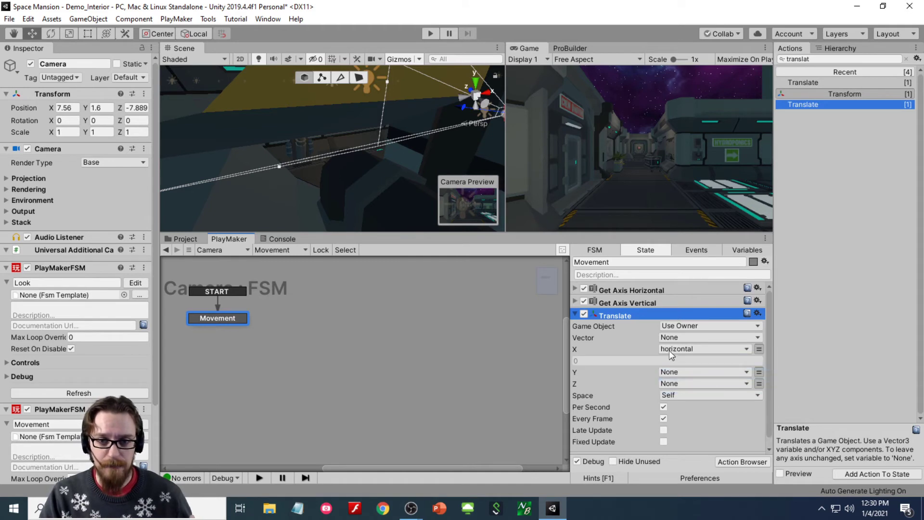
- Assign the vertical variable to the Translate action's Z and collapse the action
{"action": "left_click", "coordinate": [575, 288]}
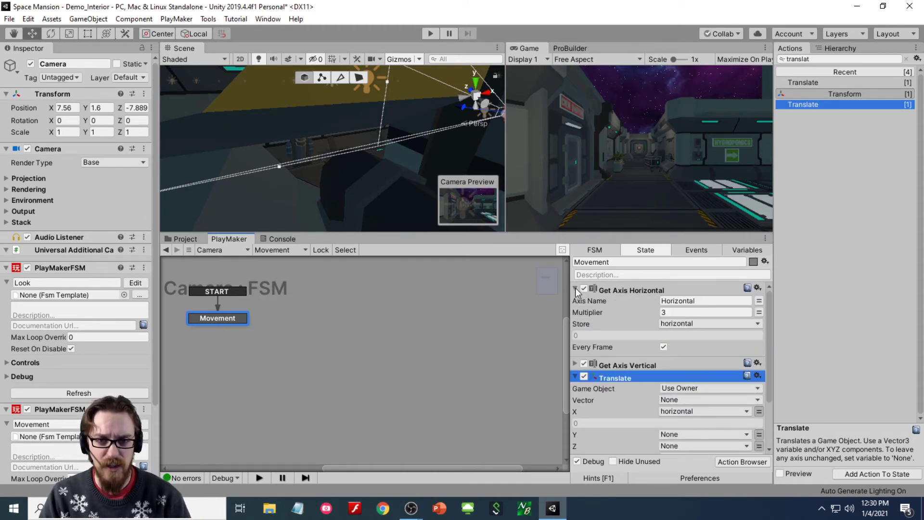
{"action": "left_click", "coordinate": [575, 289]}
{"action": "scroll", "coordinate": [635, 361], "scroll_direction": "down", "scroll_amount": 1}
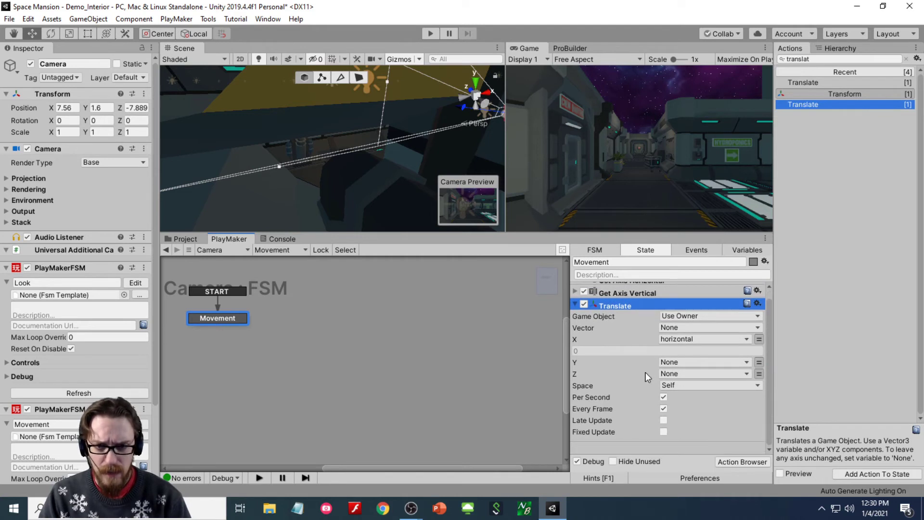
{"action": "left_click", "coordinate": [708, 374]}
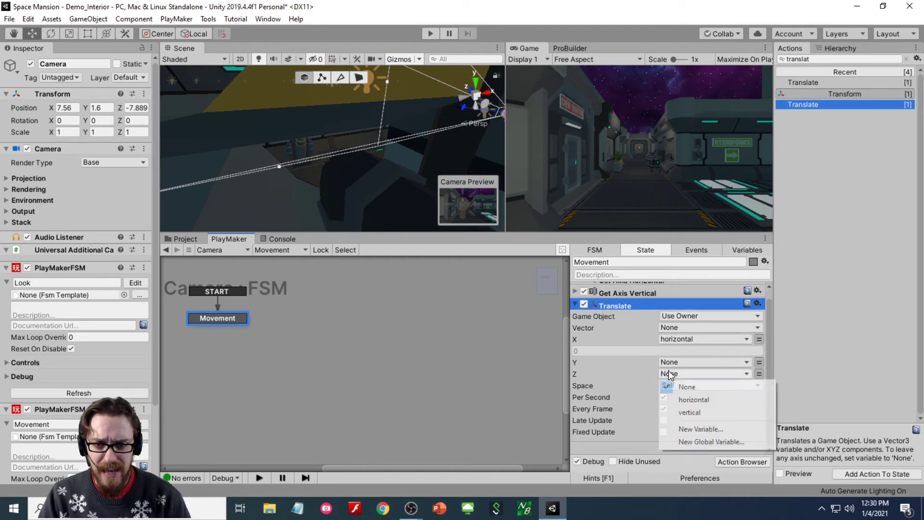
{"action": "left_click", "coordinate": [693, 410]}
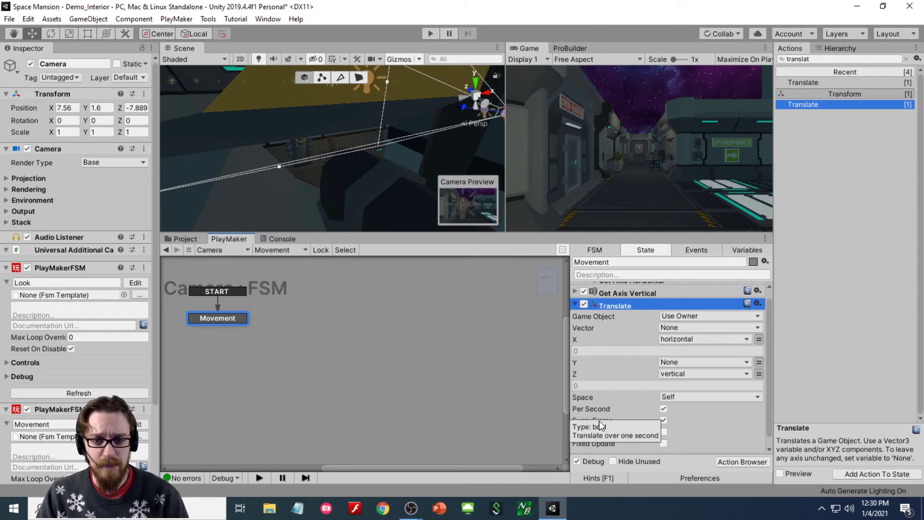
{"action": "left_click", "coordinate": [575, 305]}
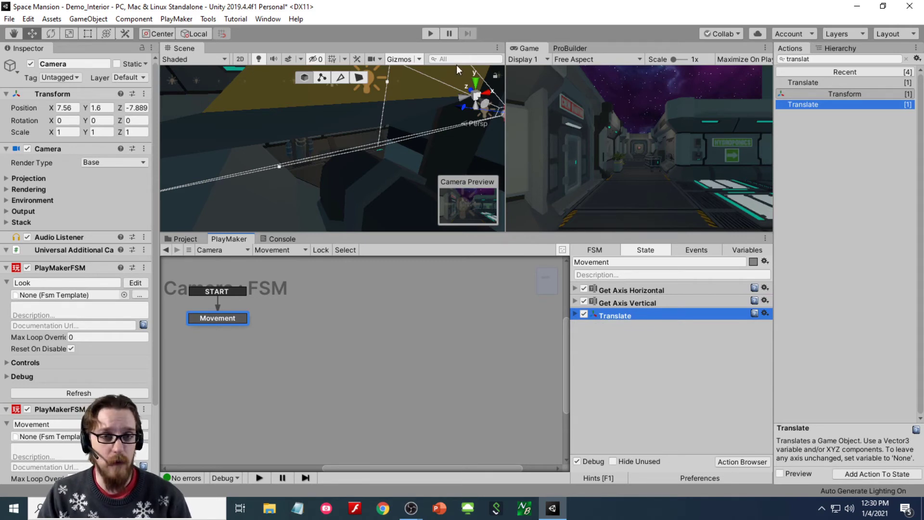
- Run the scene with the Game view maximized and test moving the camera forward, backward and sideways
{"action": "left_click", "coordinate": [433, 33]}
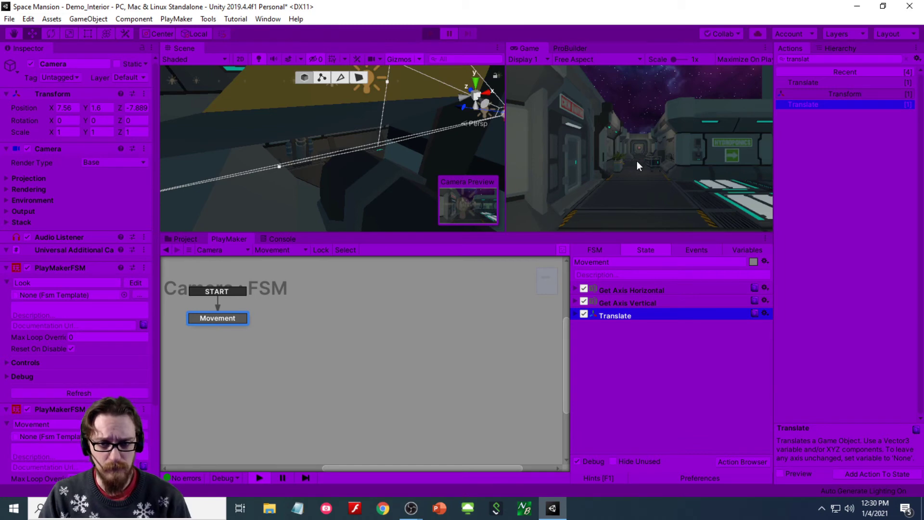
{"action": "right_click", "coordinate": [531, 48]}
{"action": "left_click", "coordinate": [566, 82]}
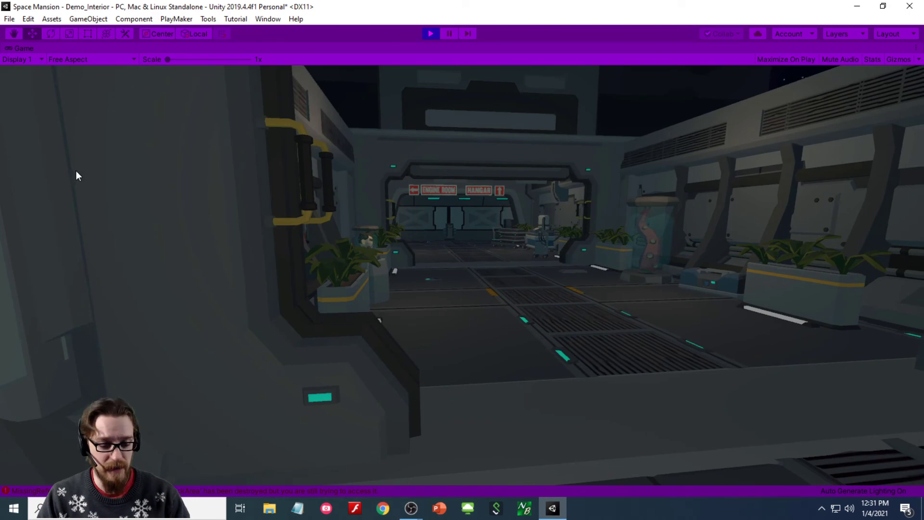
{"action": "key", "text": "w"}
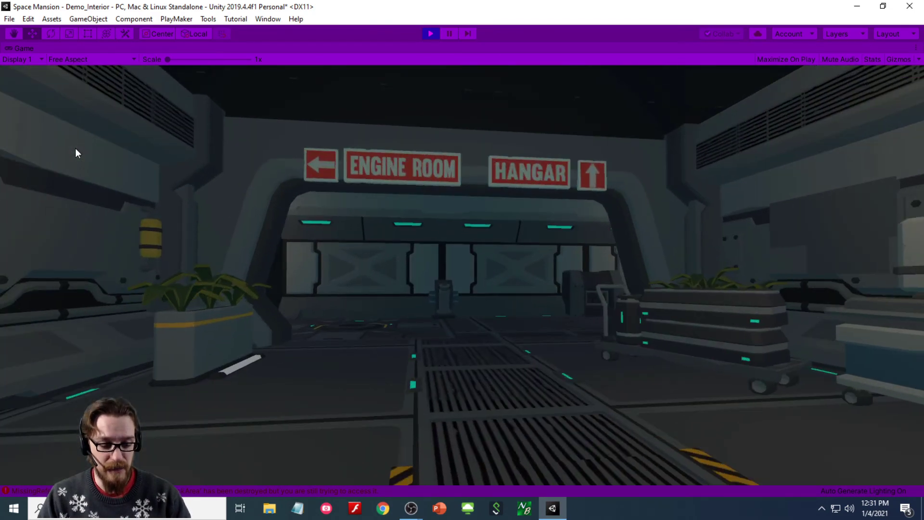
{"action": "key", "text": "d"}
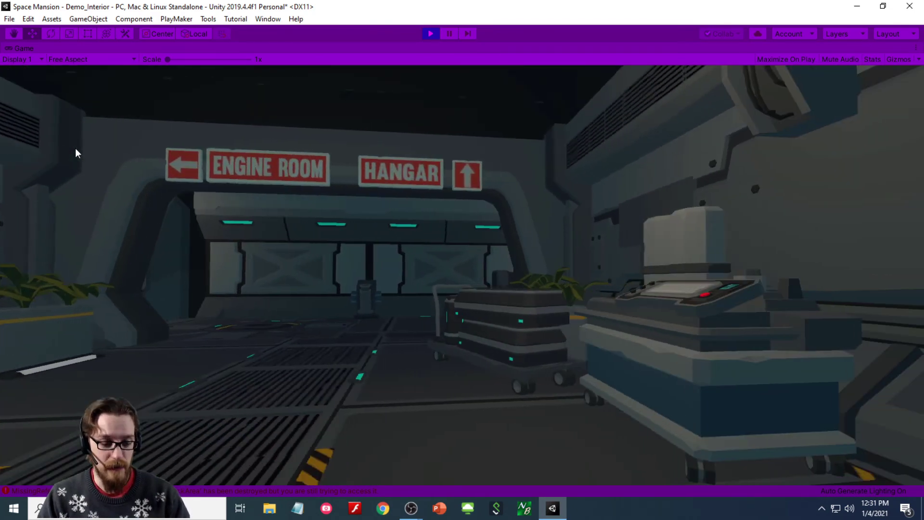
{"action": "key", "text": "a"}
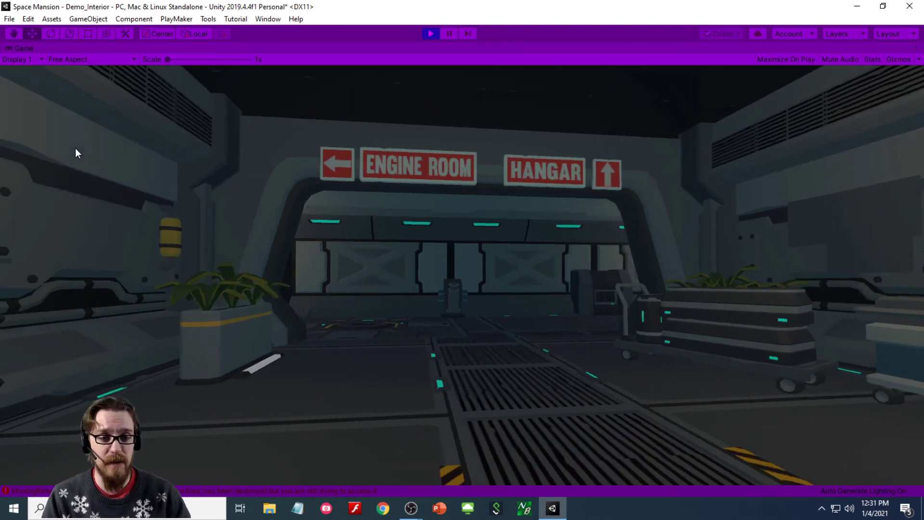
{"action": "key", "text": "w"}
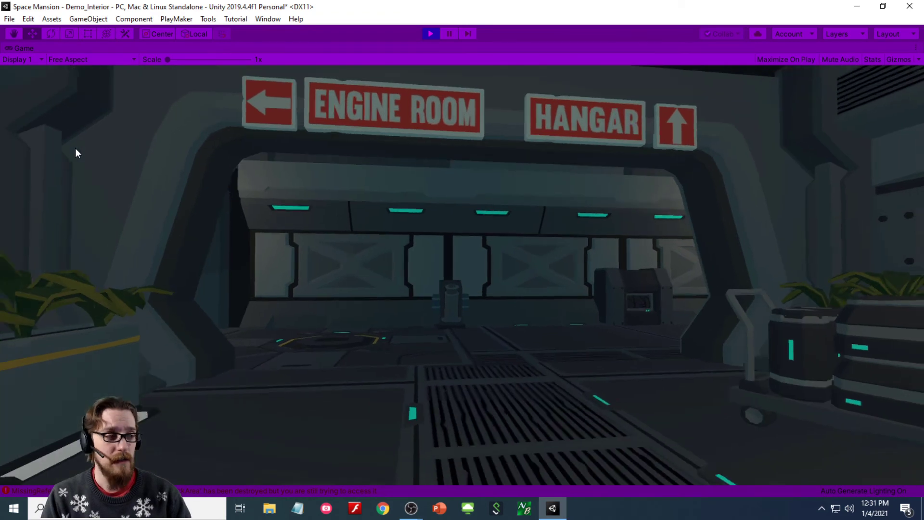
{"action": "key", "text": "s"}
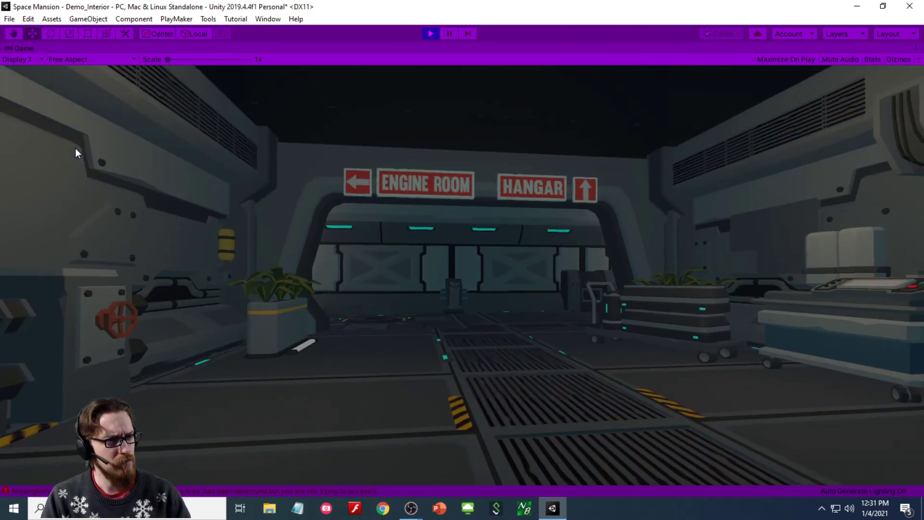
{"action": "key", "text": "d"}
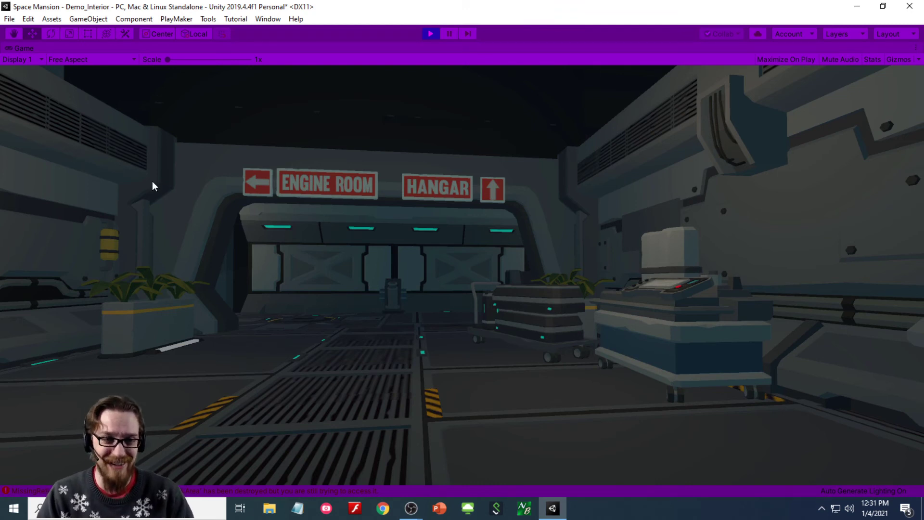
{"action": "key", "text": "w"}
{"action": "key", "text": "a"}
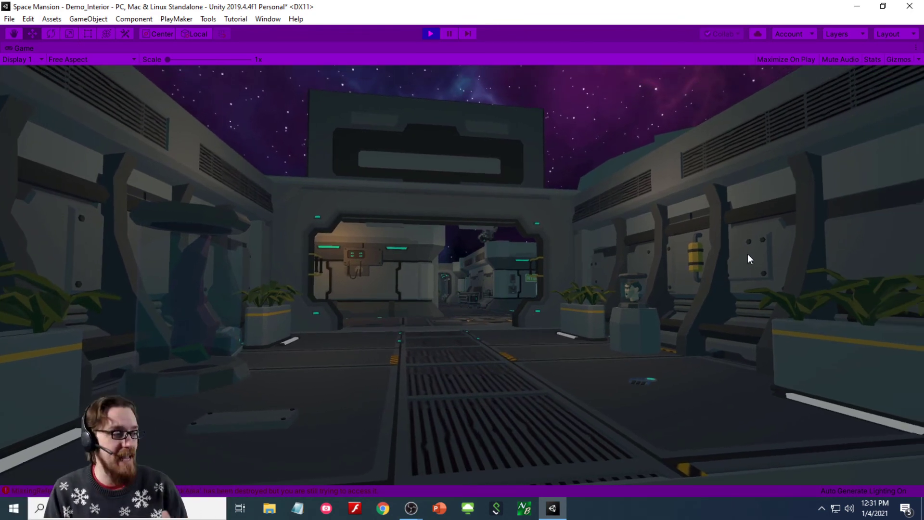
- Move the camera through the corridor and into the walls and rooms to test for collisions
{"action": "key", "text": "w"}
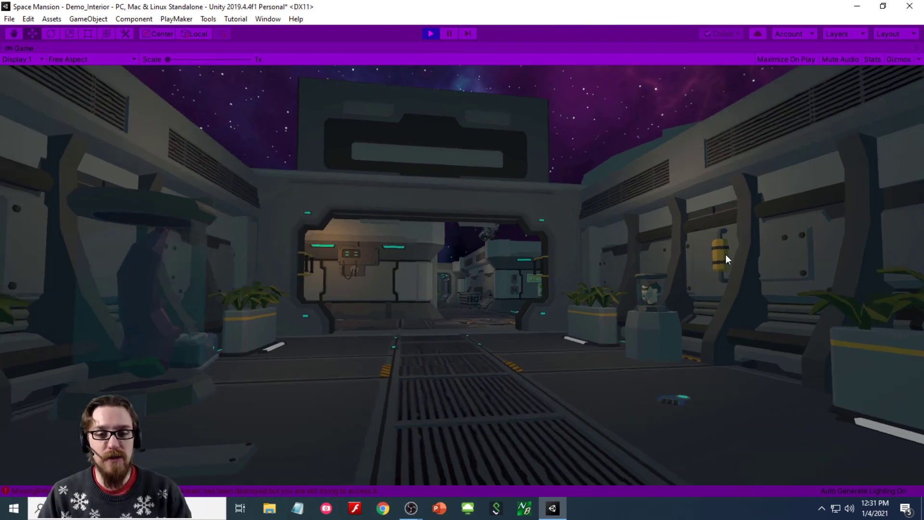
{"action": "key", "text": "w"}
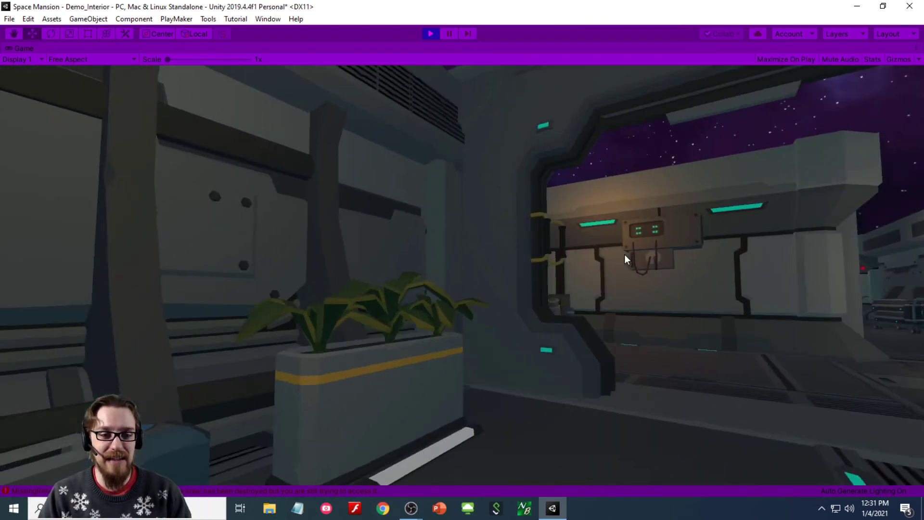
{"action": "key", "text": "w"}
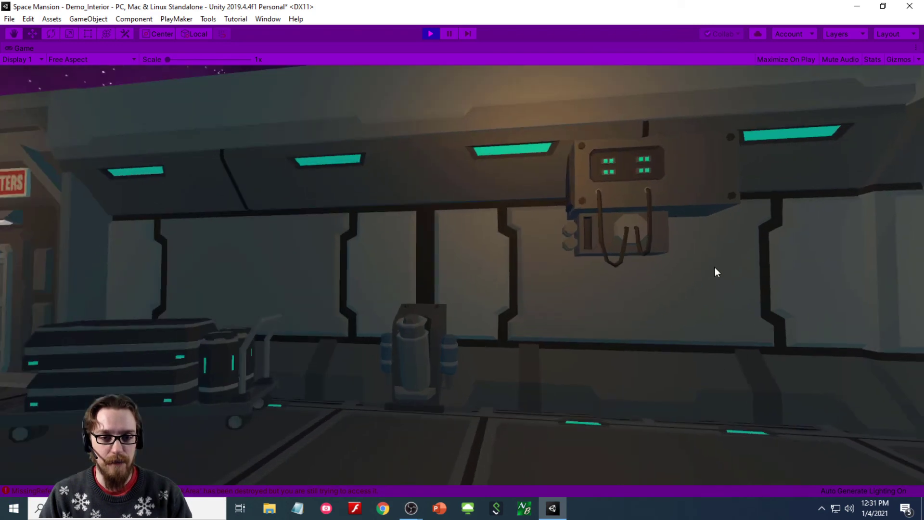
{"action": "key", "text": "w"}
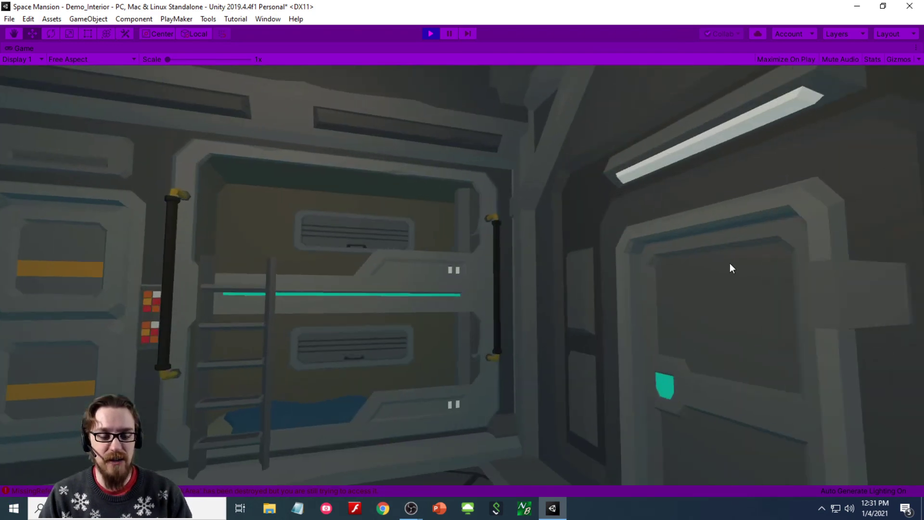
{"action": "key", "text": "w"}
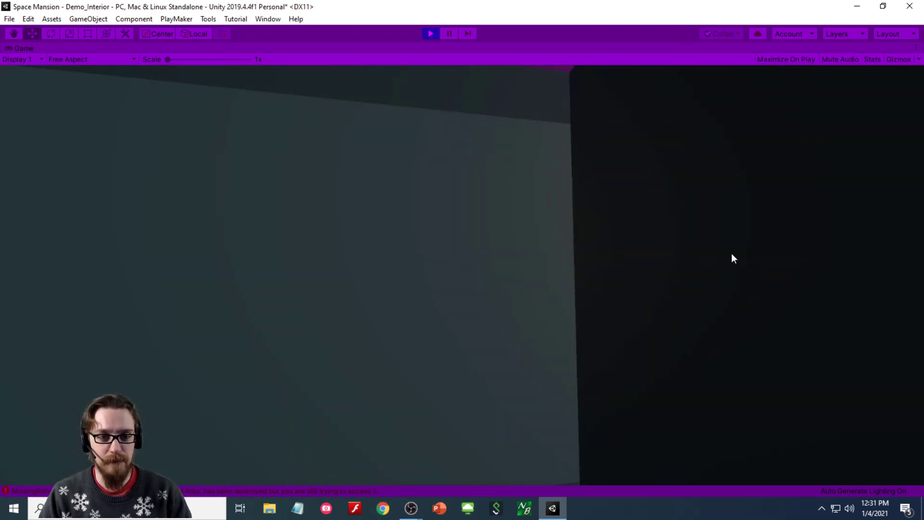
{"action": "key", "text": "w"}
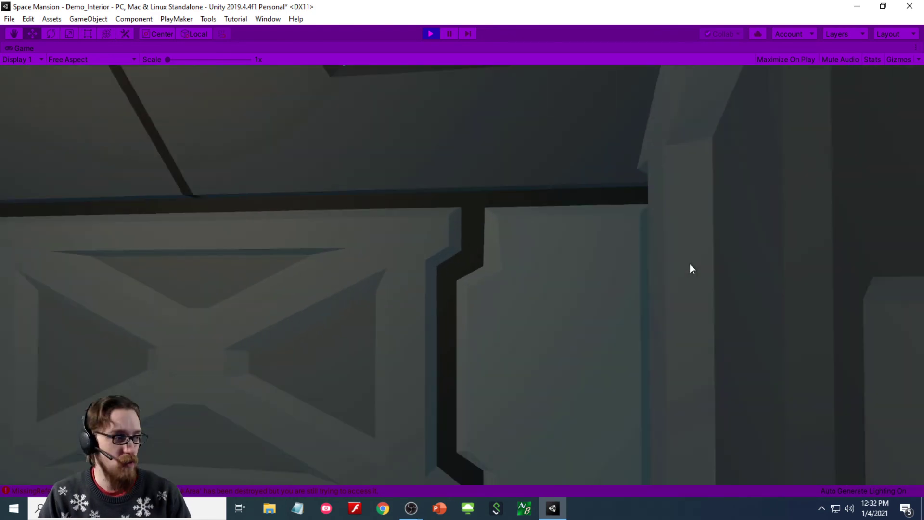
{"action": "key", "text": "w"}
{"action": "key", "text": "d"}
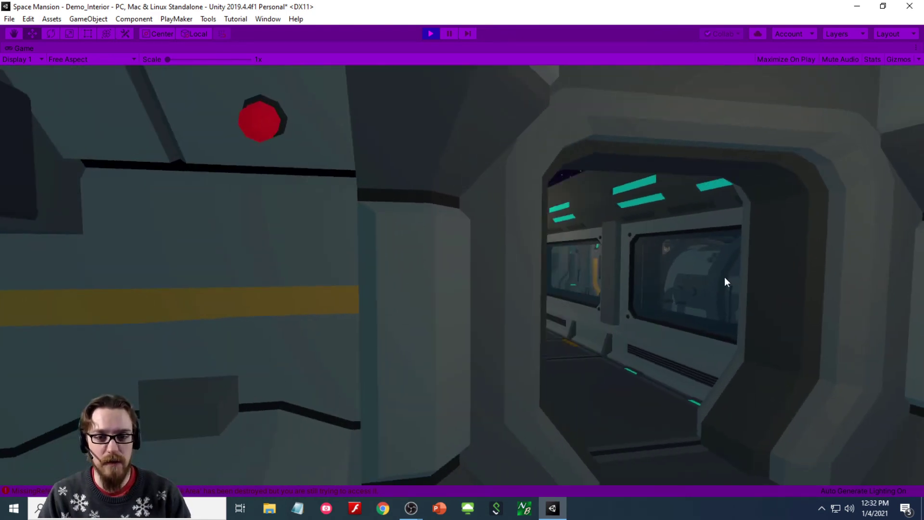
{"action": "key", "text": "d"}
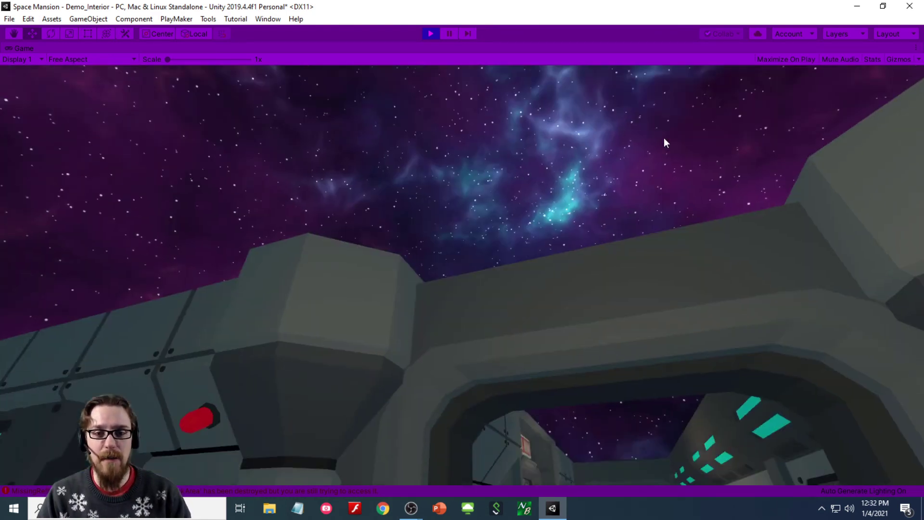
- Fly the camera up above the ship to test vertical travel, look around toward the bridge, and stop the test run
{"action": "key", "text": "w"}
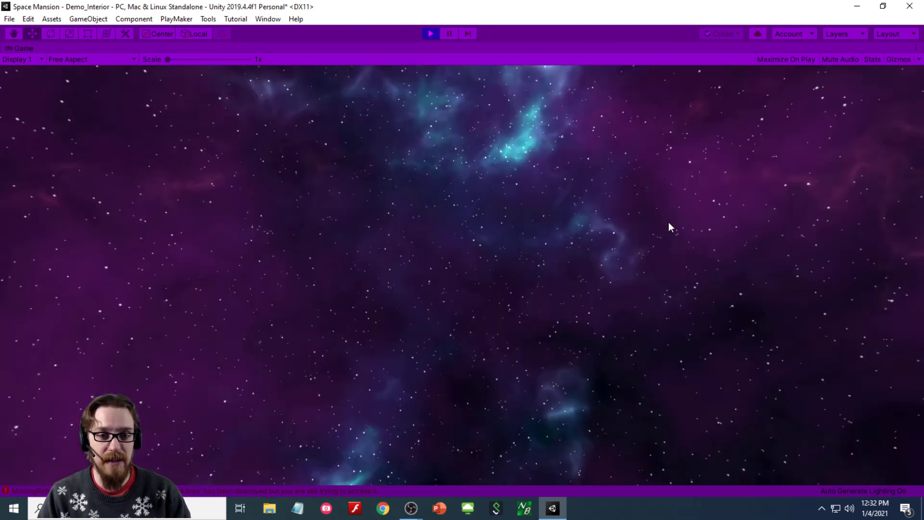
{"action": "key", "text": "s"}
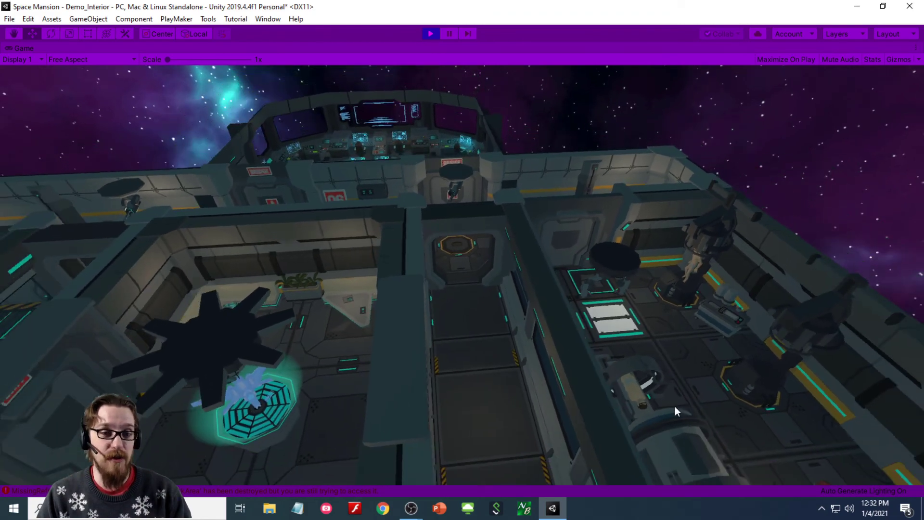
{"action": "right_click_drag", "start_coordinate": [676, 411], "coordinate": [716, 340]}
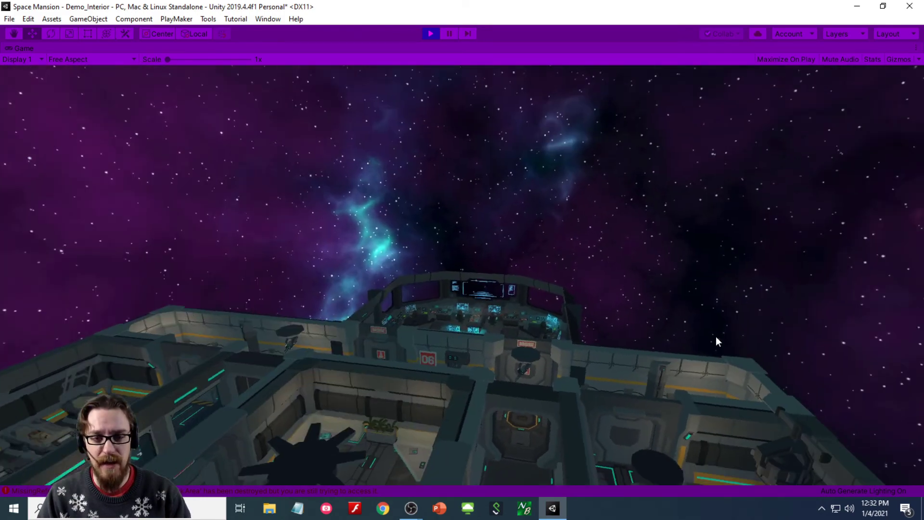
{"action": "key", "text": "w"}
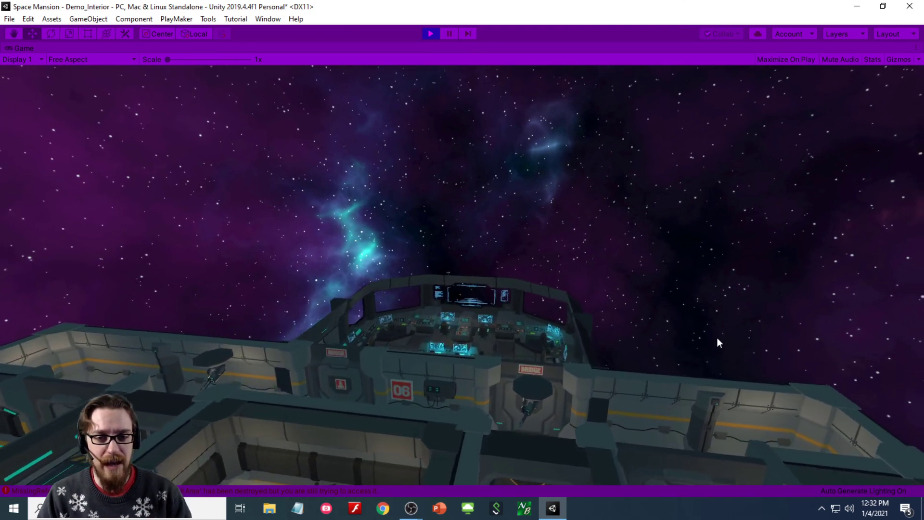
{"action": "right_click_drag", "start_coordinate": [718, 339], "coordinate": [431, 60]}
{"action": "key", "text": "w"}
{"action": "left_click", "coordinate": [430, 34]}
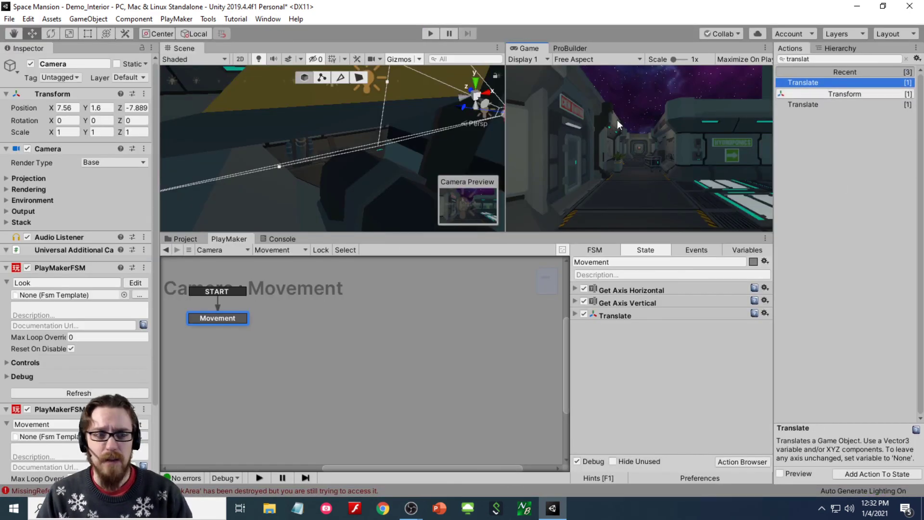
- Examine the camera's components and the colliders of the Crew Quarters doorframe and door
{"action": "scroll", "coordinate": [62, 184], "scroll_direction": "down", "scroll_amount": 3}
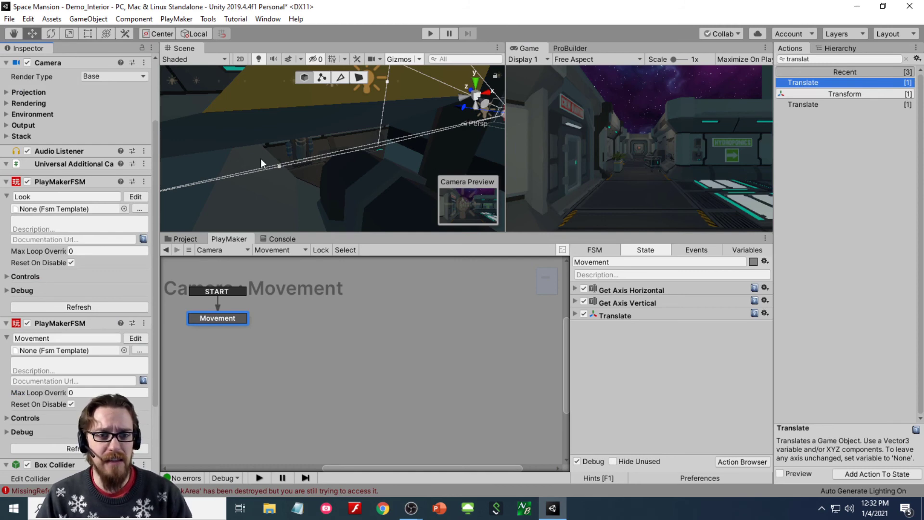
{"action": "right_click_drag", "start_coordinate": [260, 159], "coordinate": [128, 132]}
{"action": "key", "text": "w"}
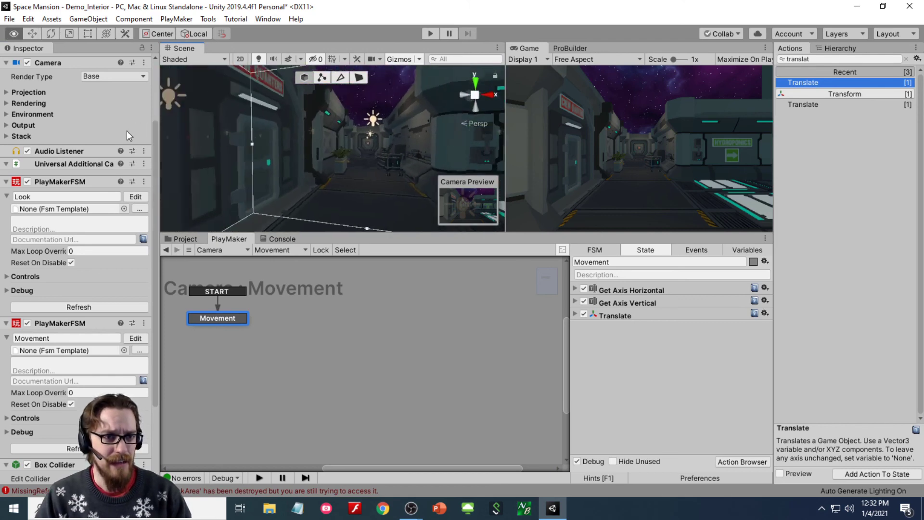
{"action": "right_click_drag", "start_coordinate": [319, 168], "coordinate": [276, 159]}
{"action": "left_click", "coordinate": [274, 156]}
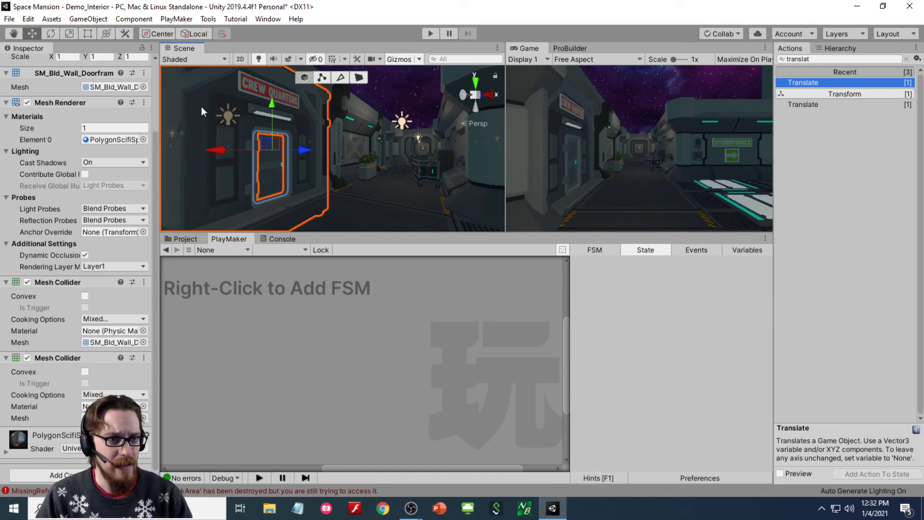
{"action": "left_click", "coordinate": [270, 168]}
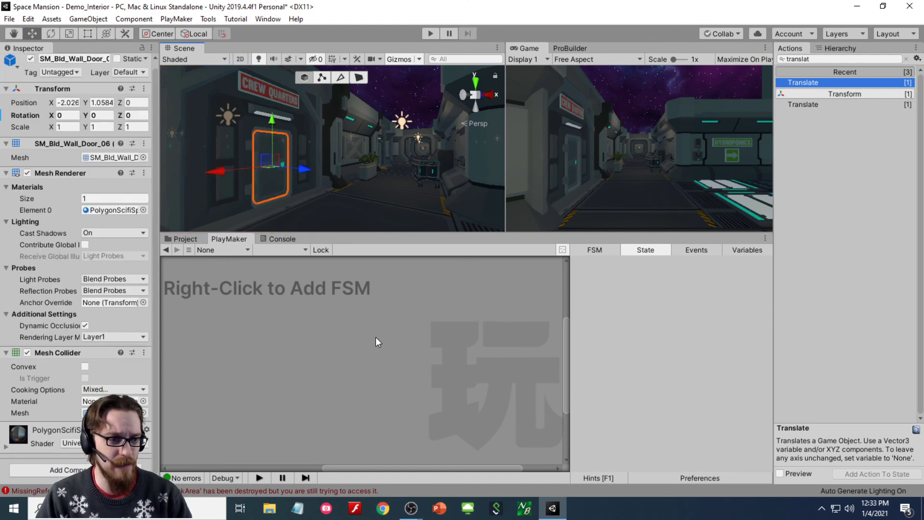
- Run the scene with the Game view maximized and move the camera up to and through the Crew Quarters door to test for collision
{"action": "left_click", "coordinate": [430, 34]}
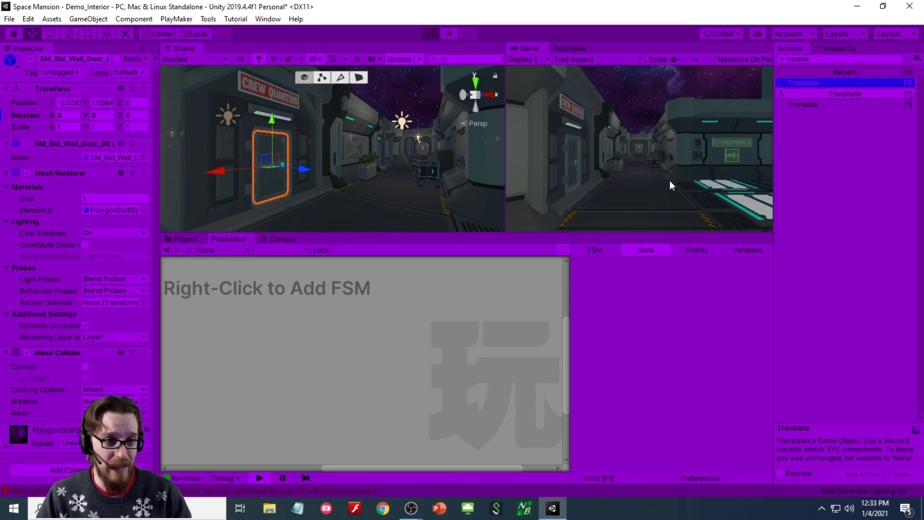
{"action": "right_click", "coordinate": [528, 49]}
{"action": "left_click", "coordinate": [563, 87]}
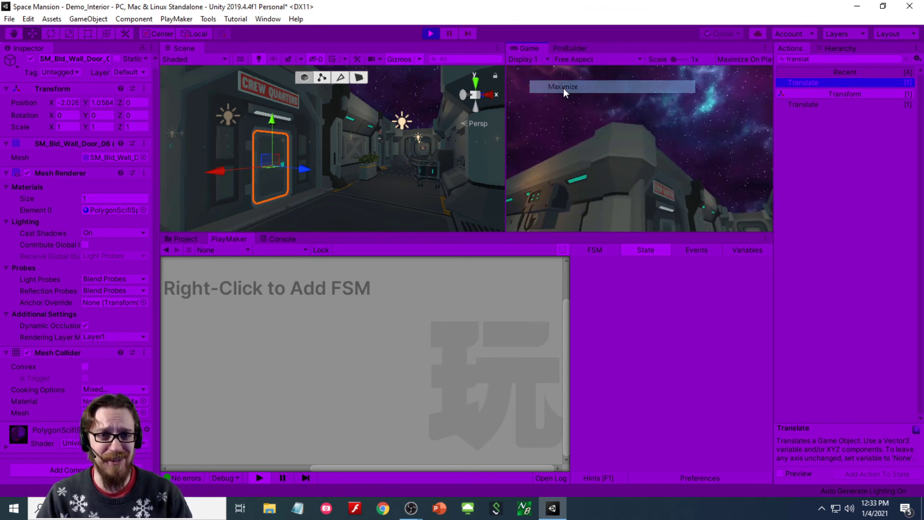
{"action": "key", "text": "w"}
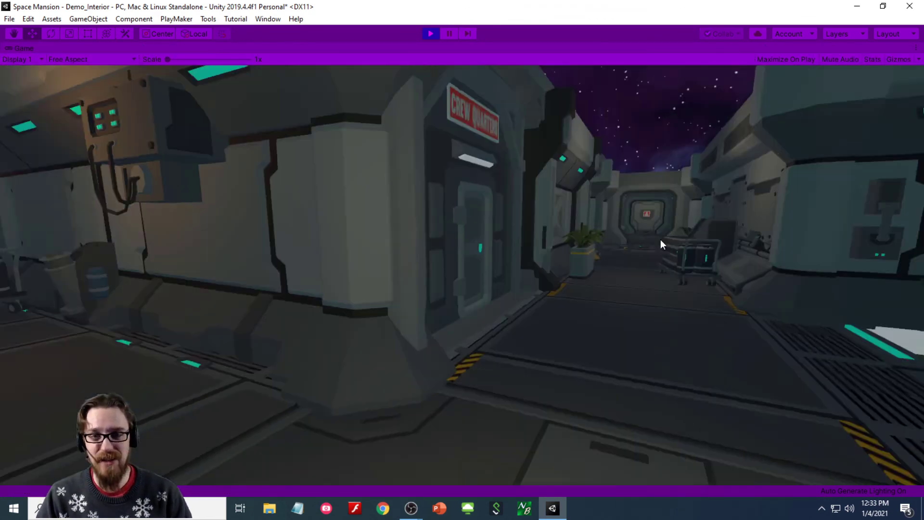
{"action": "key", "text": "w"}
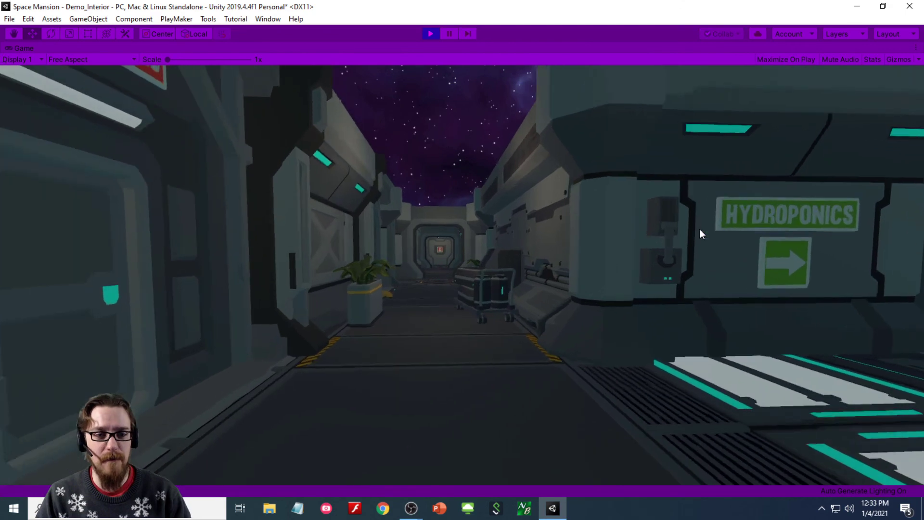
{"action": "key", "text": "w"}
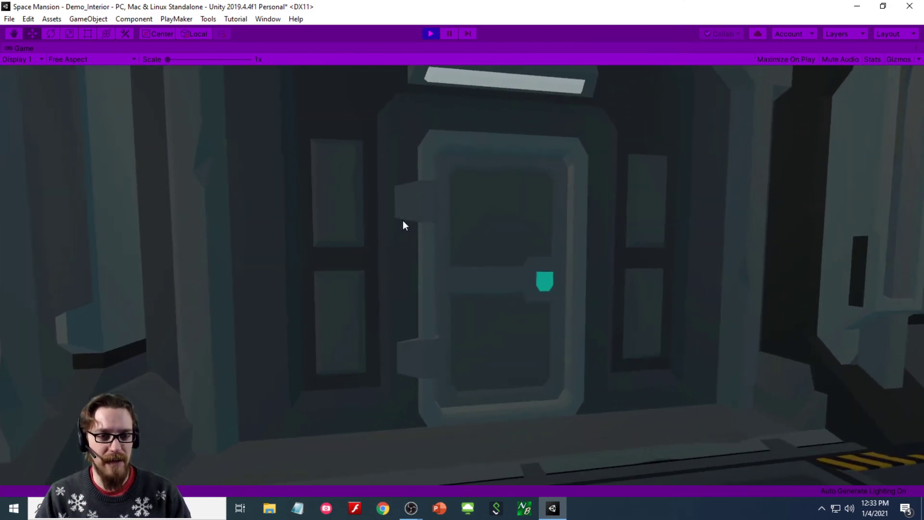
{"action": "key", "text": "w"}
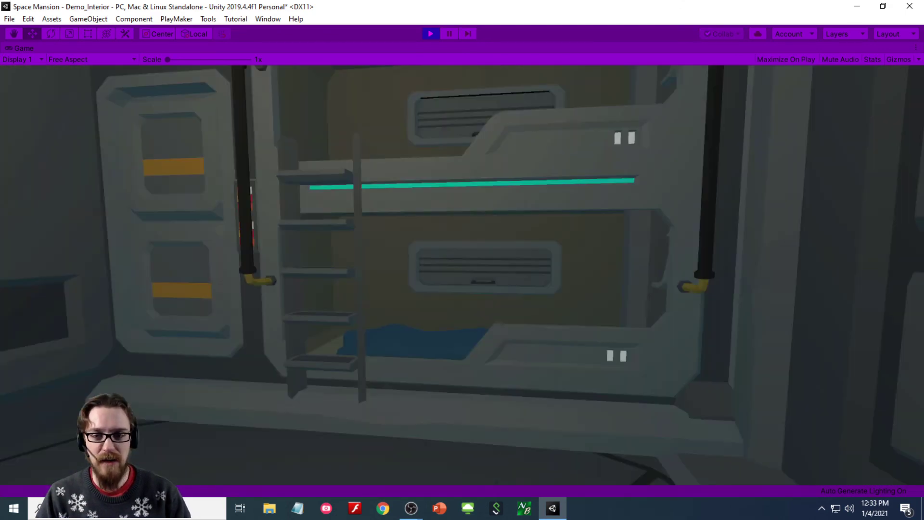
- Look around the corridor toward Hydroponics, then move the camera into the Crew Quarters again and back out to retest the door
{"action": "key", "text": "w"}
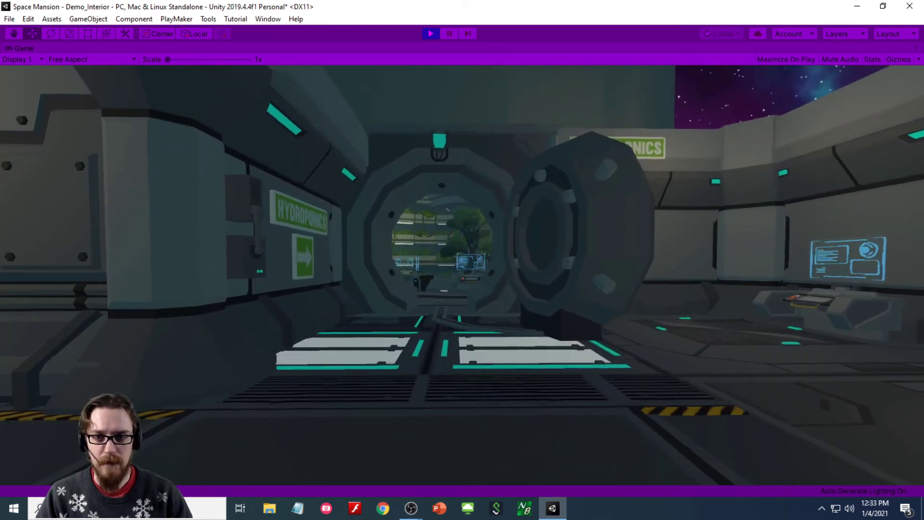
{"action": "key", "text": "w"}
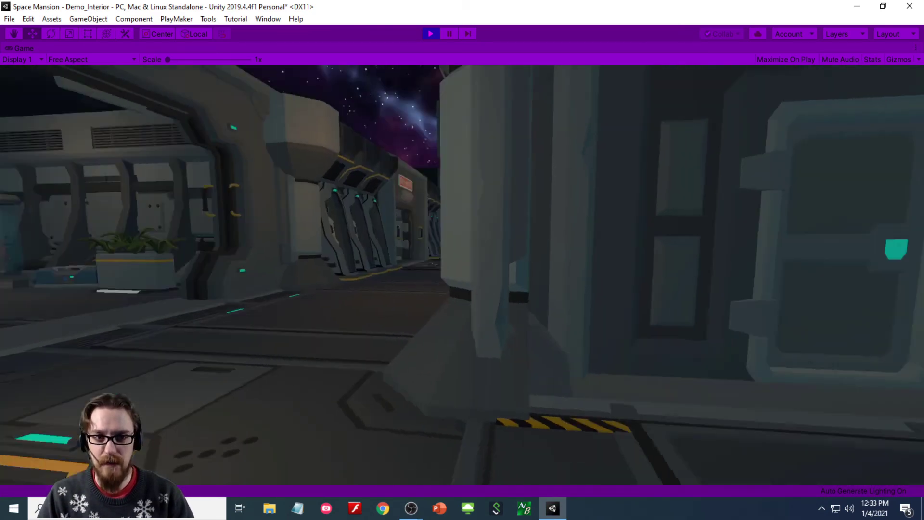
{"action": "key", "text": "w"}
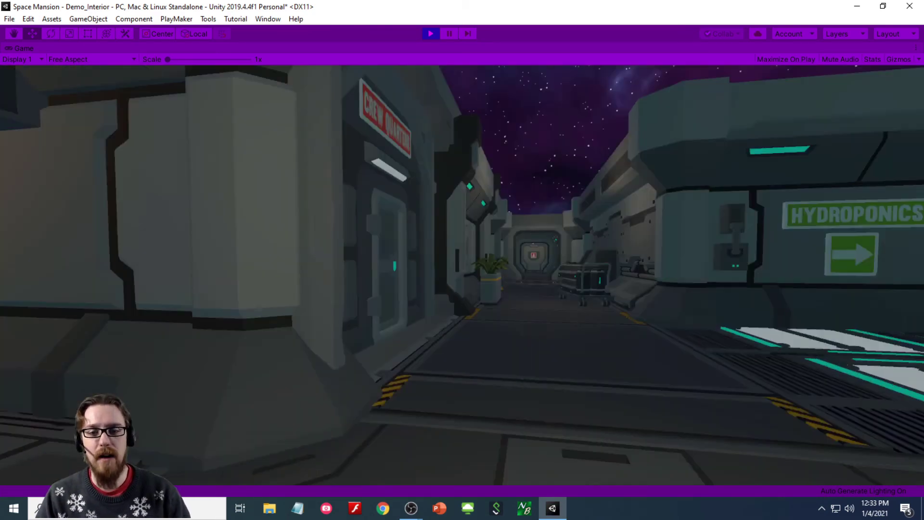
{"action": "key", "text": "w"}
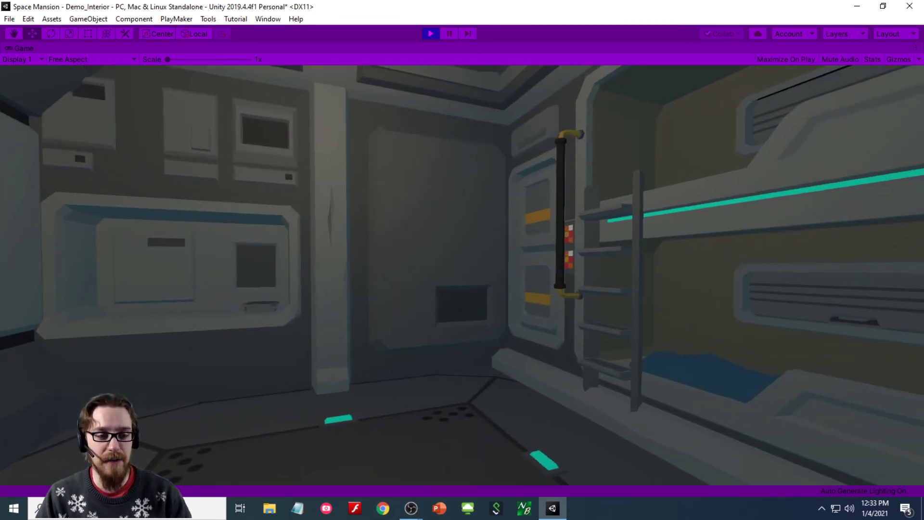
{"action": "key", "text": "s"}
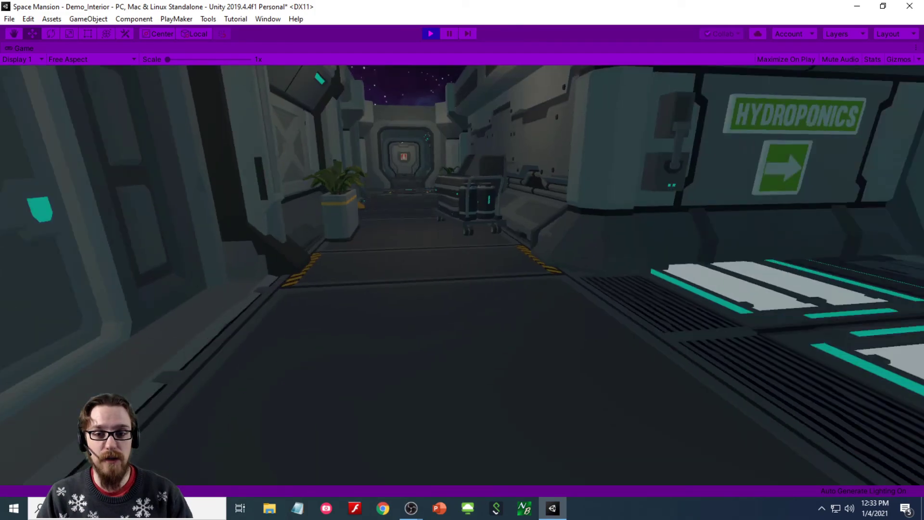